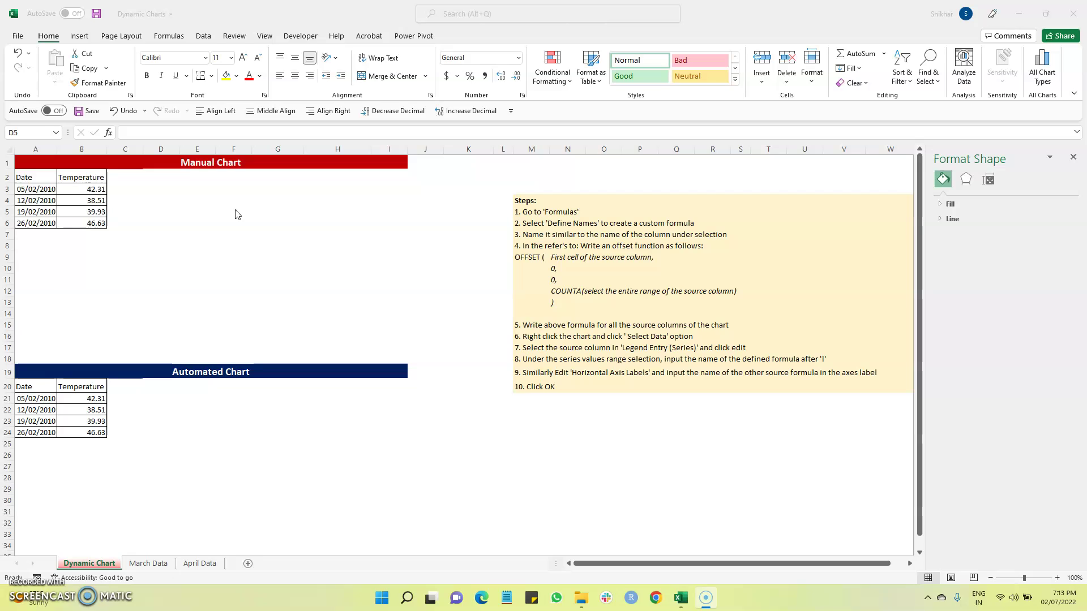
{"action": "left_click", "coordinate": [217, 213]}
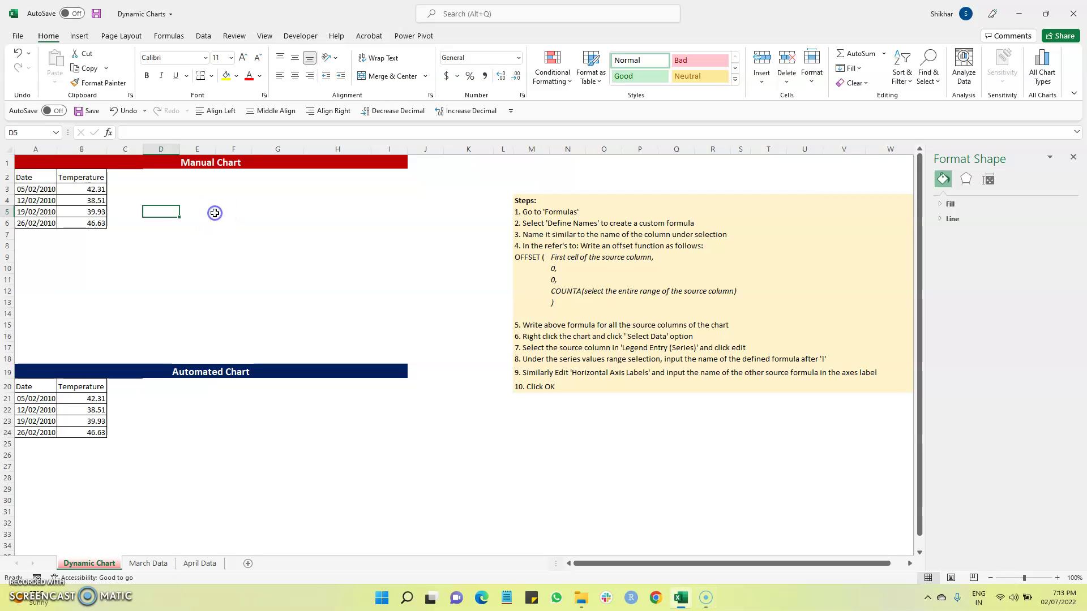
{"action": "left_click_drag", "start_coordinate": [80, 176], "coordinate": [75, 226]}
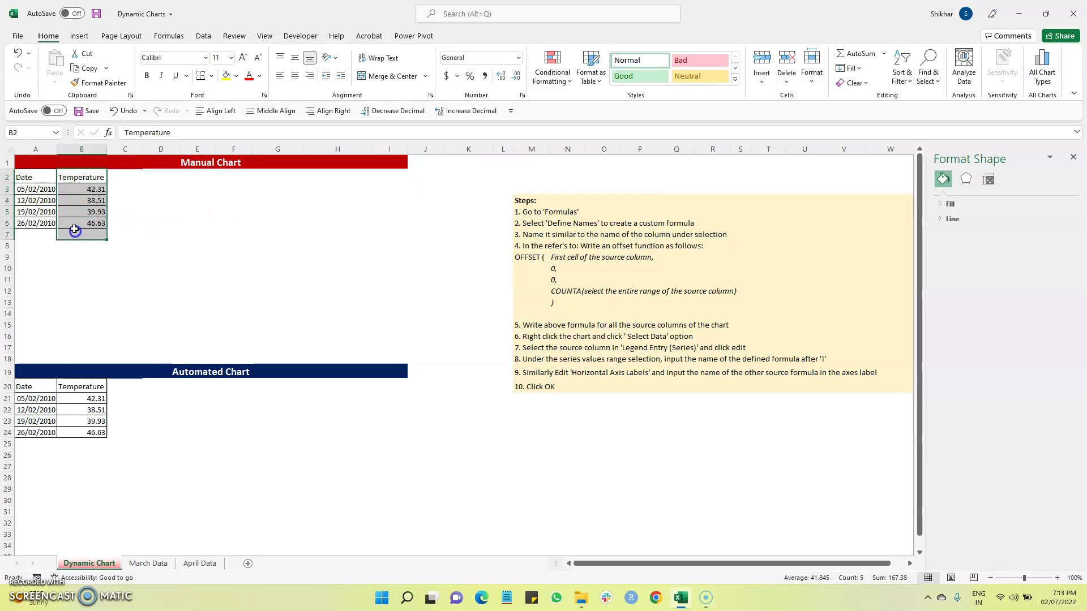
{"action": "left_click_drag", "start_coordinate": [41, 179], "coordinate": [31, 229]}
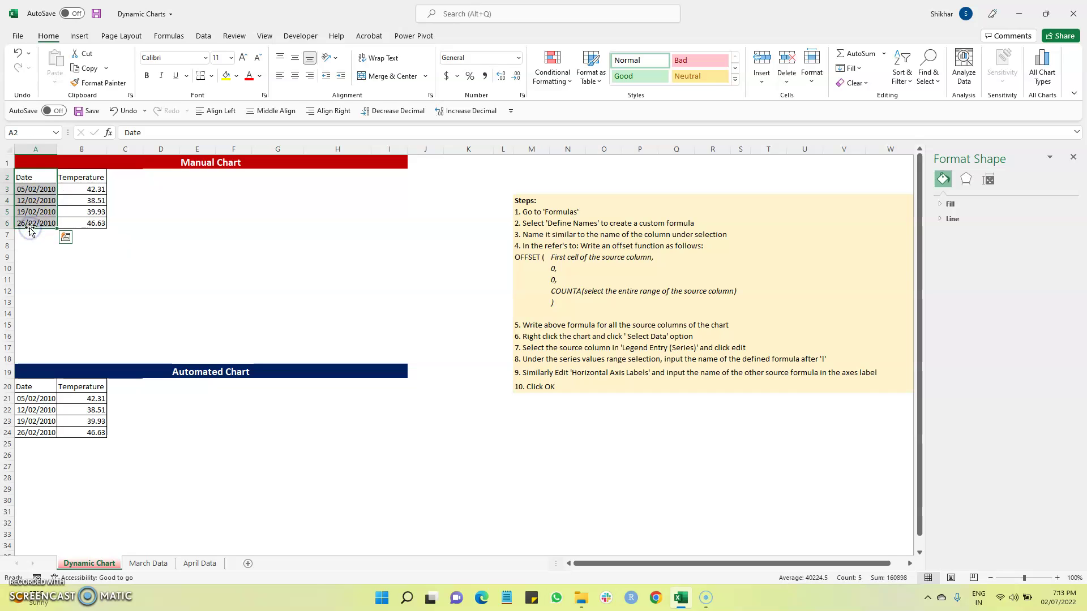
{"action": "left_click", "coordinate": [90, 190]}
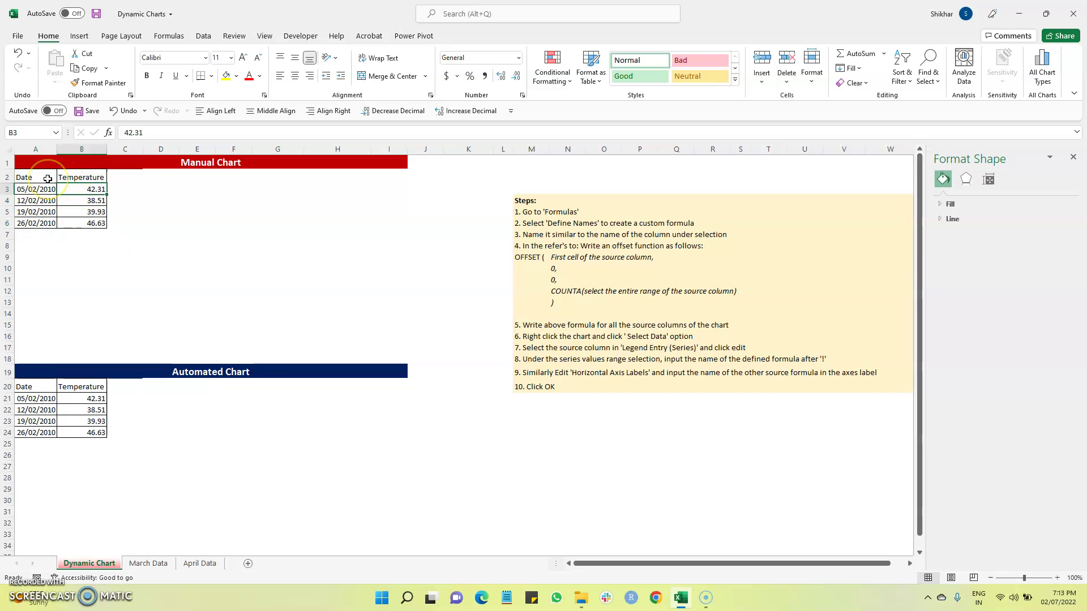
Step: Insert a 2-D line chart from the manual table A2:B6 and place it beside the table under the Manual Chart heading
{"action": "left_click_drag", "start_coordinate": [46, 179], "coordinate": [82, 224]}
{"action": "left_click", "coordinate": [79, 36]}
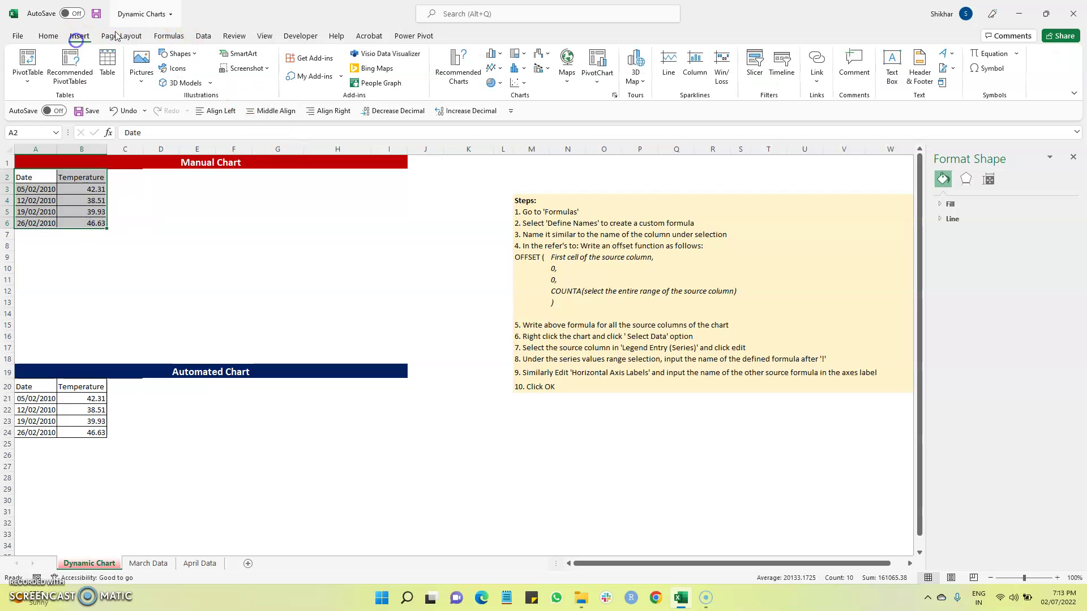
{"action": "left_click", "coordinate": [493, 68]}
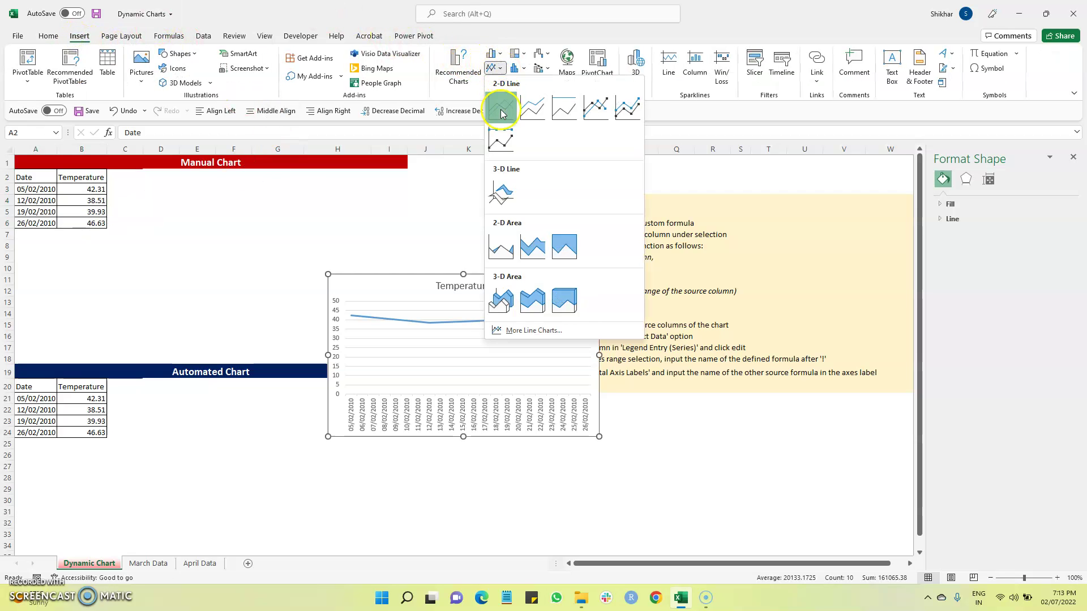
{"action": "left_click", "coordinate": [500, 114]}
{"action": "left_click_drag", "start_coordinate": [388, 285], "coordinate": [182, 200]}
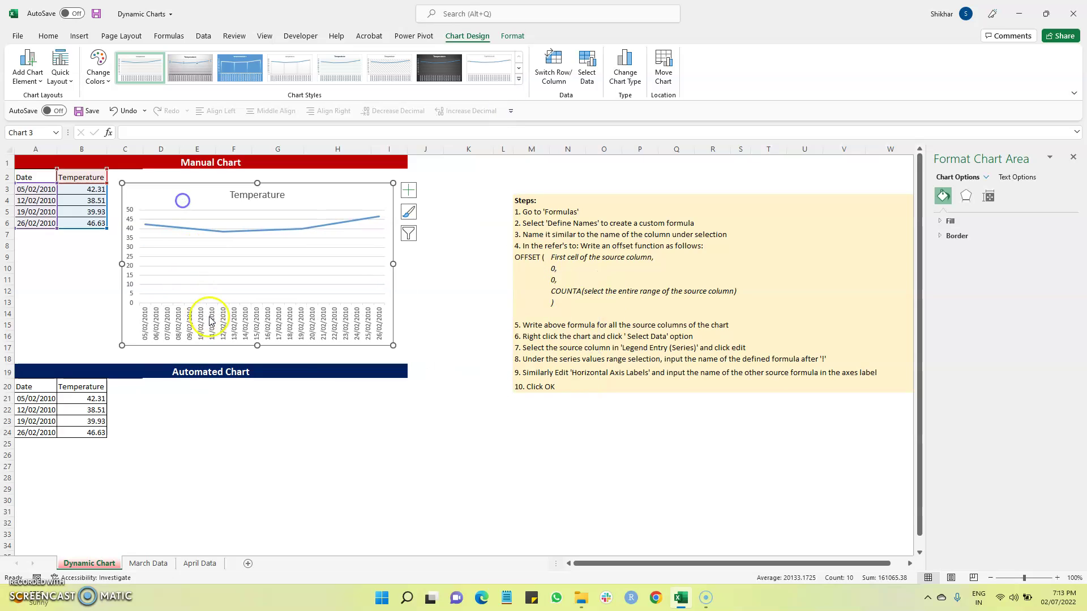
Step: Set the manual chart's horizontal axis type to Text axis
{"action": "right_click", "coordinate": [209, 320]}
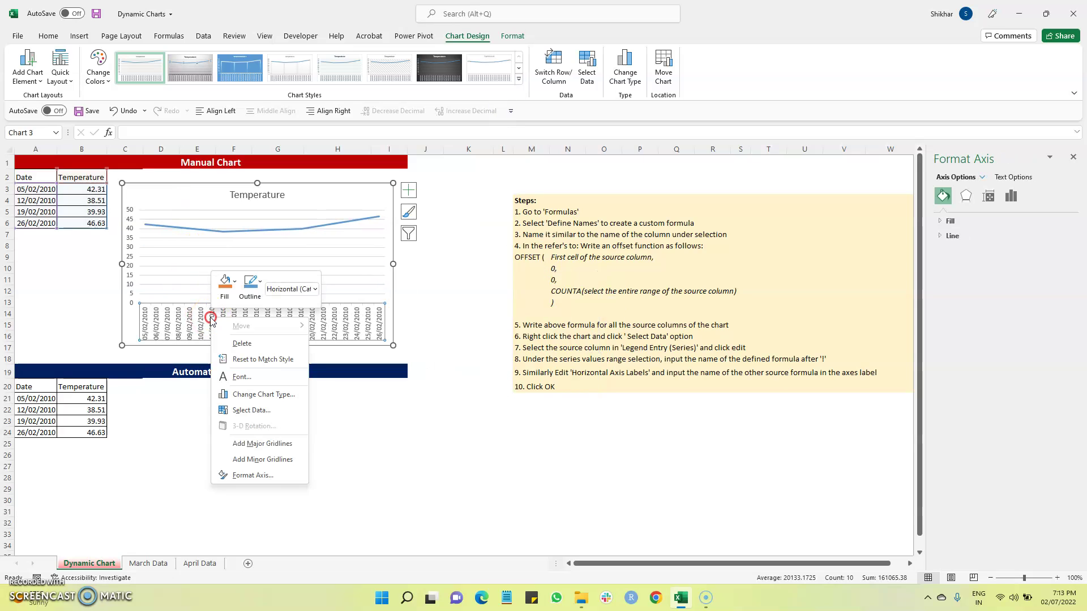
{"action": "left_click", "coordinate": [253, 476]}
{"action": "left_click", "coordinate": [956, 272]}
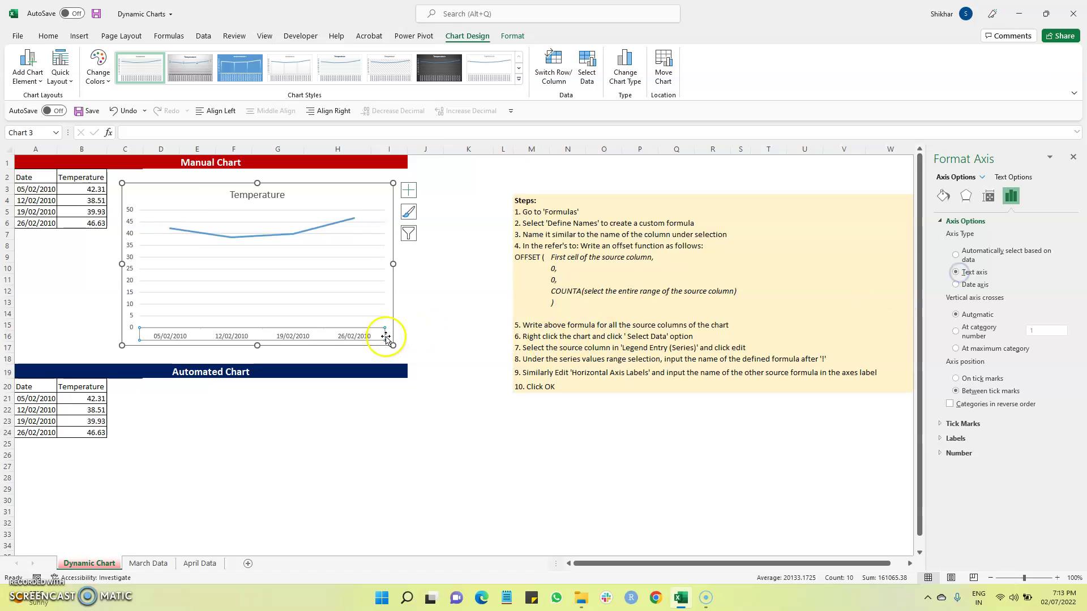
{"action": "left_click", "coordinate": [418, 309]}
{"action": "left_click", "coordinate": [81, 234]}
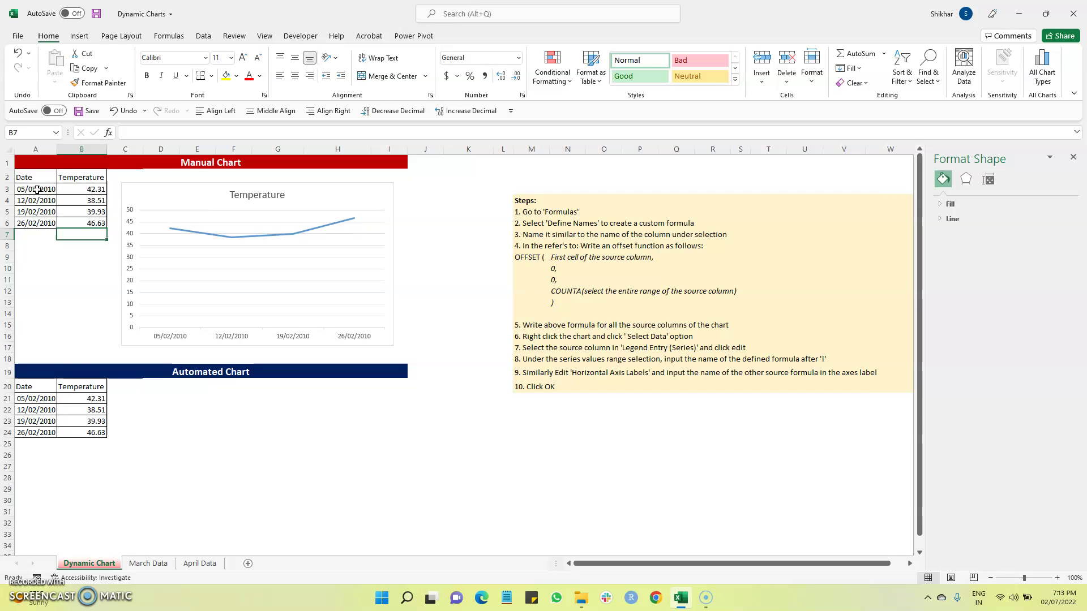
Step: Copy A2:B5 from the March Data sheet and paste it under the manual table at A7 on the Dynamic Chart sheet
{"action": "left_click", "coordinate": [142, 563]}
{"action": "left_click", "coordinate": [68, 197]}
{"action": "left_click_drag", "start_coordinate": [27, 170], "coordinate": [87, 203]}
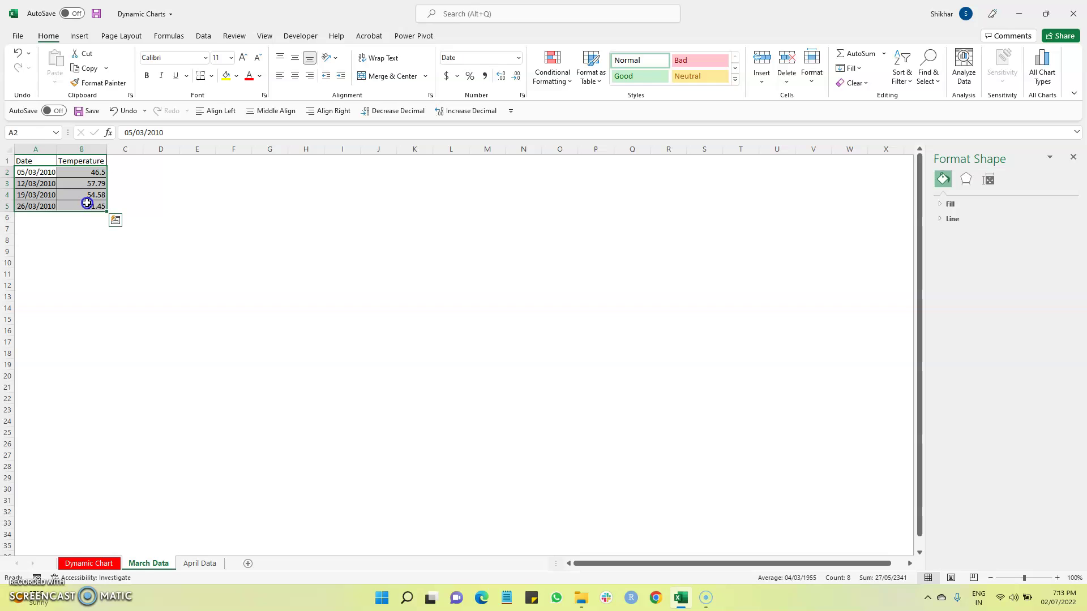
{"action": "key", "text": "ctrl+c"}
{"action": "left_click", "coordinate": [88, 563]}
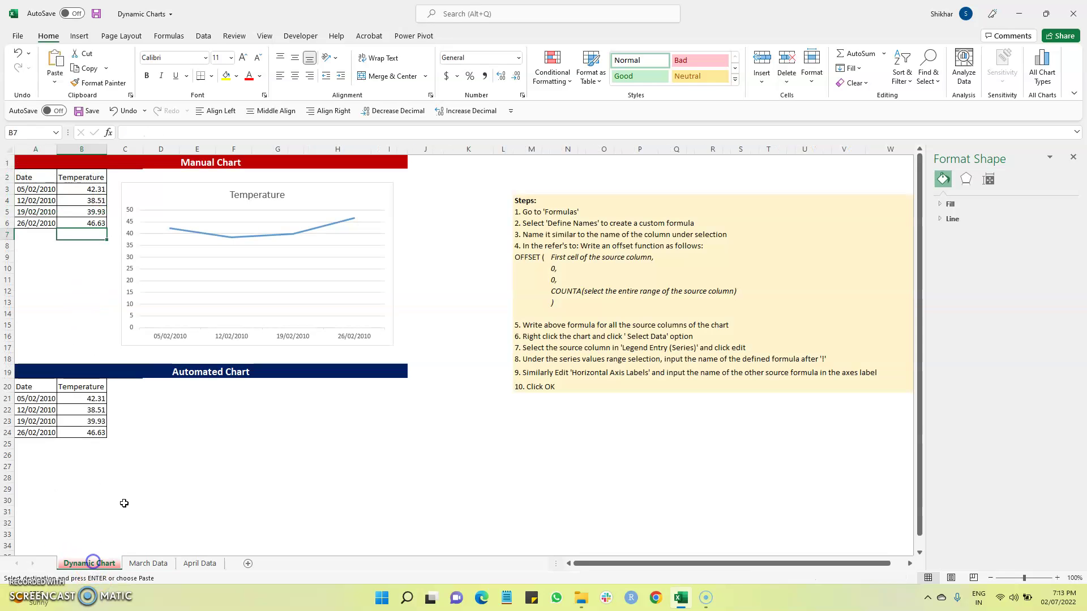
{"action": "double_click", "coordinate": [37, 236]}
{"action": "left_click", "coordinate": [49, 247]}
{"action": "left_click", "coordinate": [37, 236]}
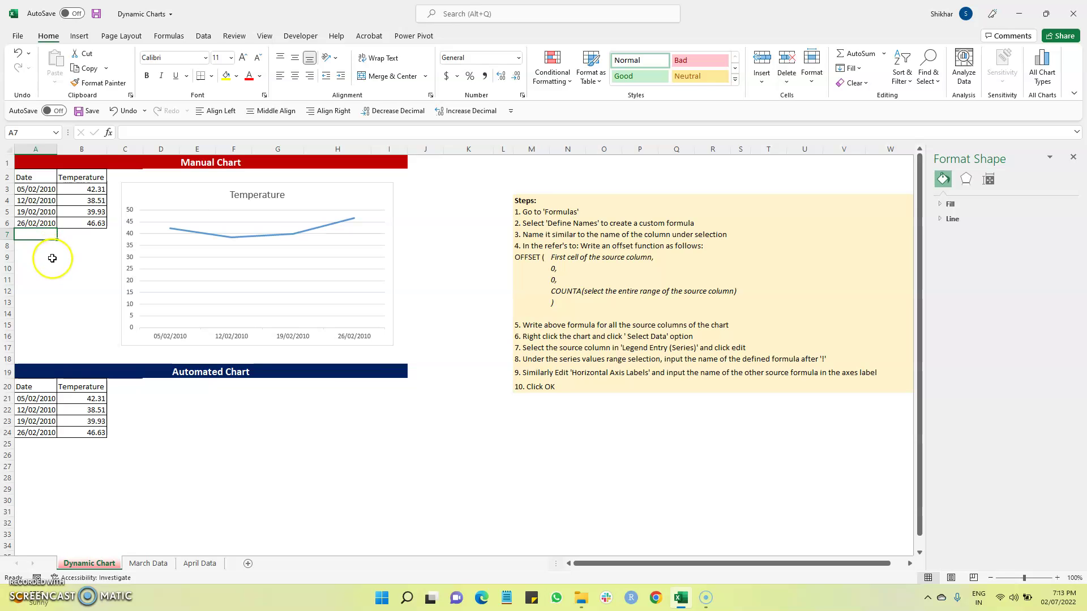
{"action": "left_click", "coordinate": [140, 563]}
{"action": "key", "text": "ctrl+c"}
{"action": "left_click", "coordinate": [94, 563]}
{"action": "key", "text": "ctrl+v"}
Step: Extend the manual chart's source range down to row 10 to include the March rows
{"action": "left_click", "coordinate": [80, 234]}
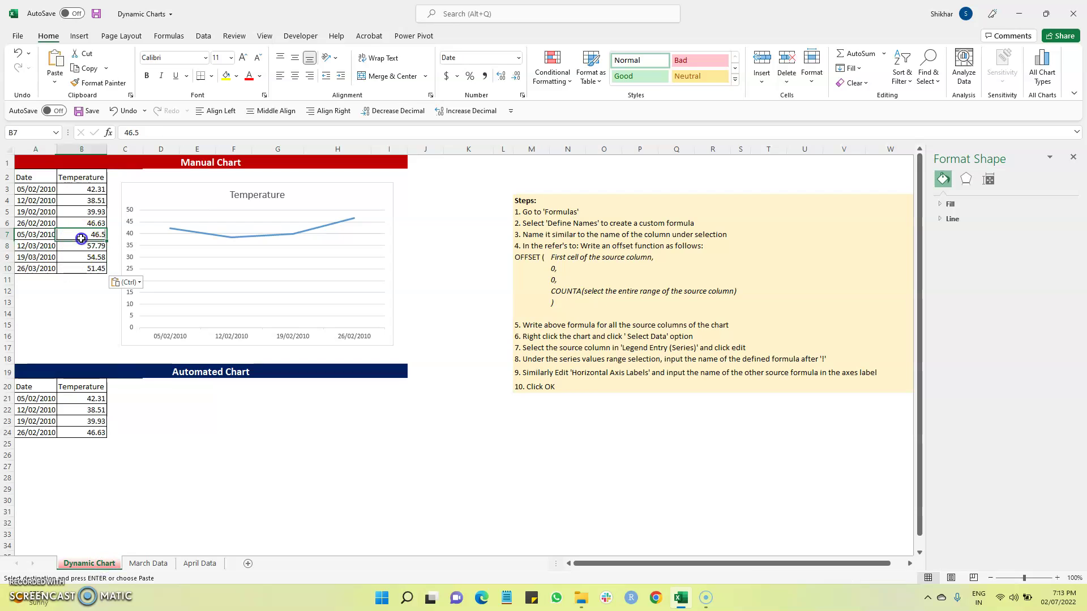
{"action": "left_click", "coordinate": [160, 204]}
{"action": "left_click_drag", "start_coordinate": [106, 227], "coordinate": [91, 270]}
{"action": "left_click", "coordinate": [67, 305]}
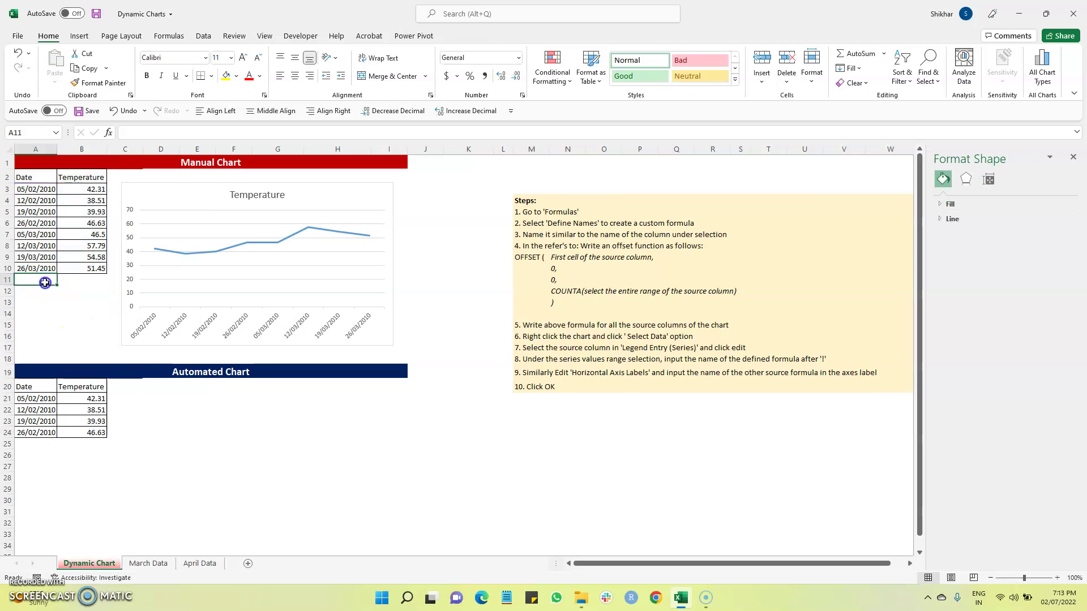
Step: Copy A2:B6 from the April Data sheet and paste it under the manual table at A11 on the Dynamic Chart sheet
{"action": "left_click", "coordinate": [200, 563]}
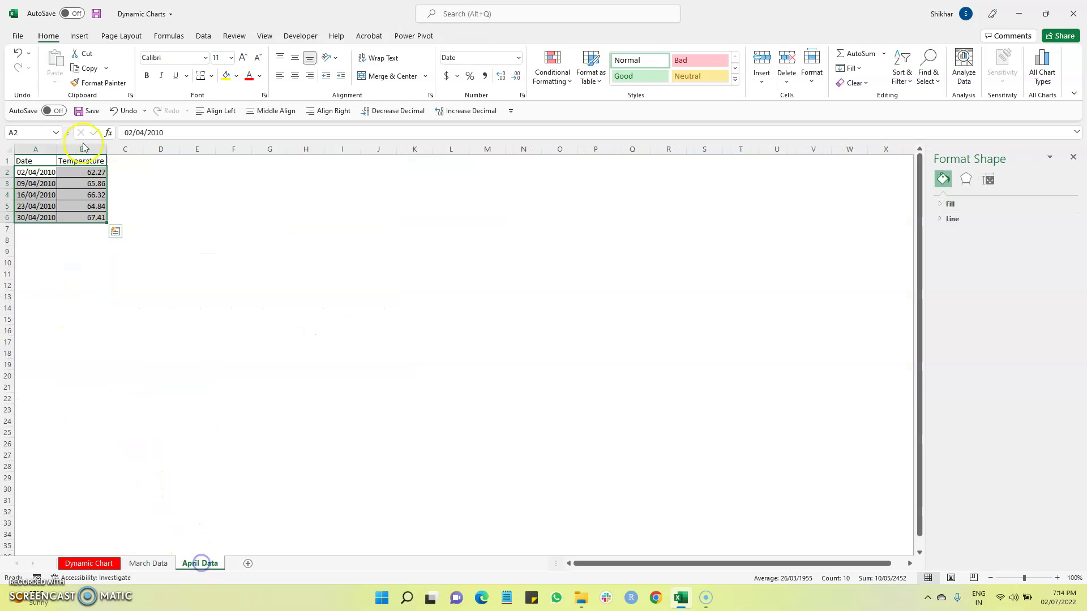
{"action": "left_click_drag", "start_coordinate": [29, 173], "coordinate": [70, 215]}
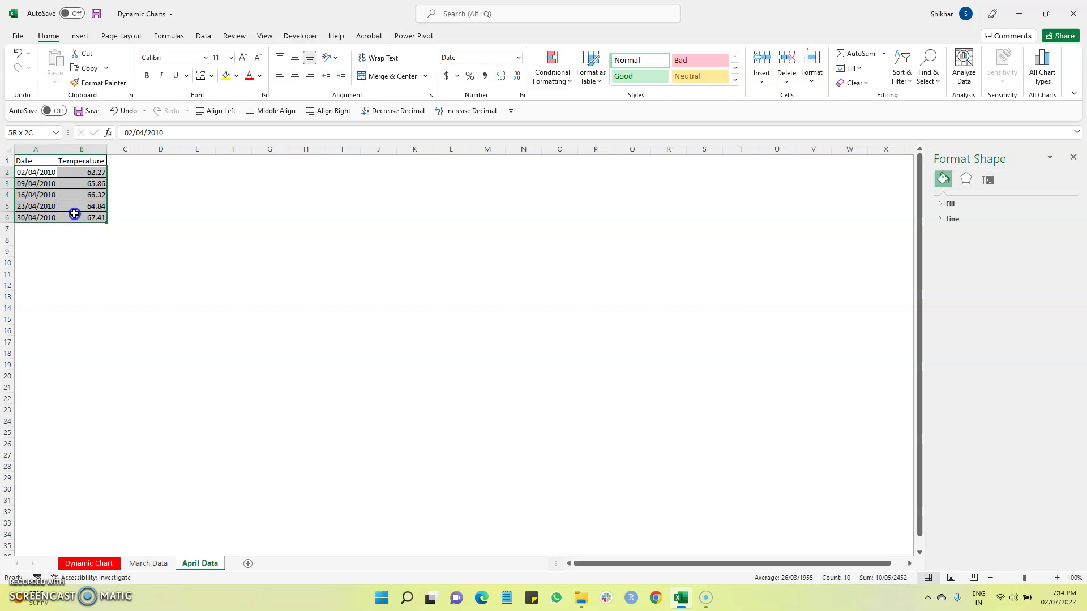
{"action": "key", "text": "ctrl+c"}
{"action": "left_click", "coordinate": [89, 562]}
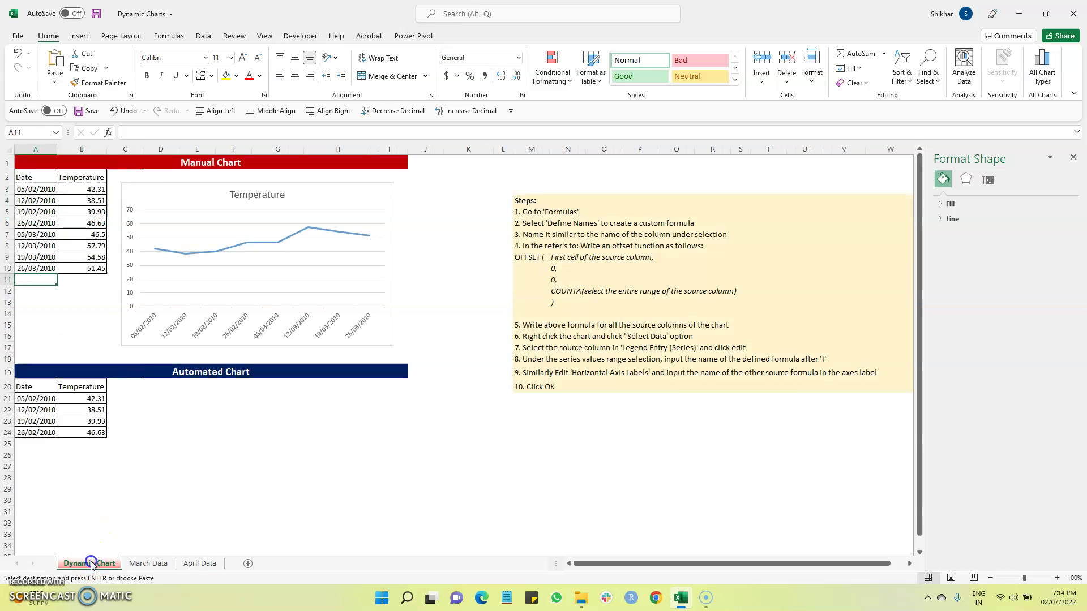
{"action": "left_click", "coordinate": [36, 278]}
{"action": "key", "text": "ctrl+v"}
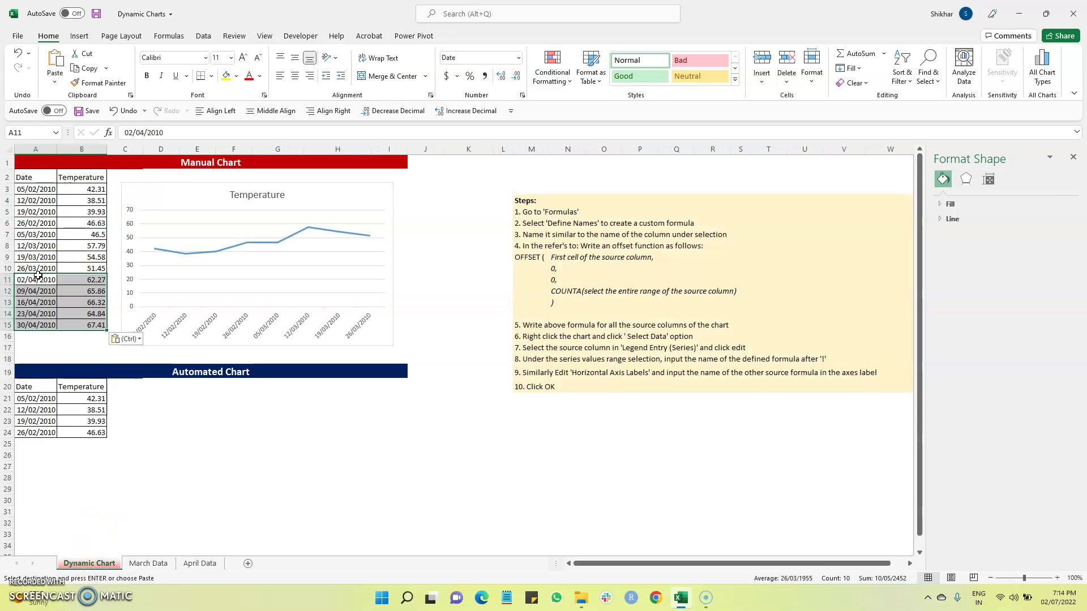
Step: Extend the manual chart's source range down to row 15 to include the April rows
{"action": "left_click", "coordinate": [171, 195]}
{"action": "left_click_drag", "start_coordinate": [107, 276], "coordinate": [100, 333]}
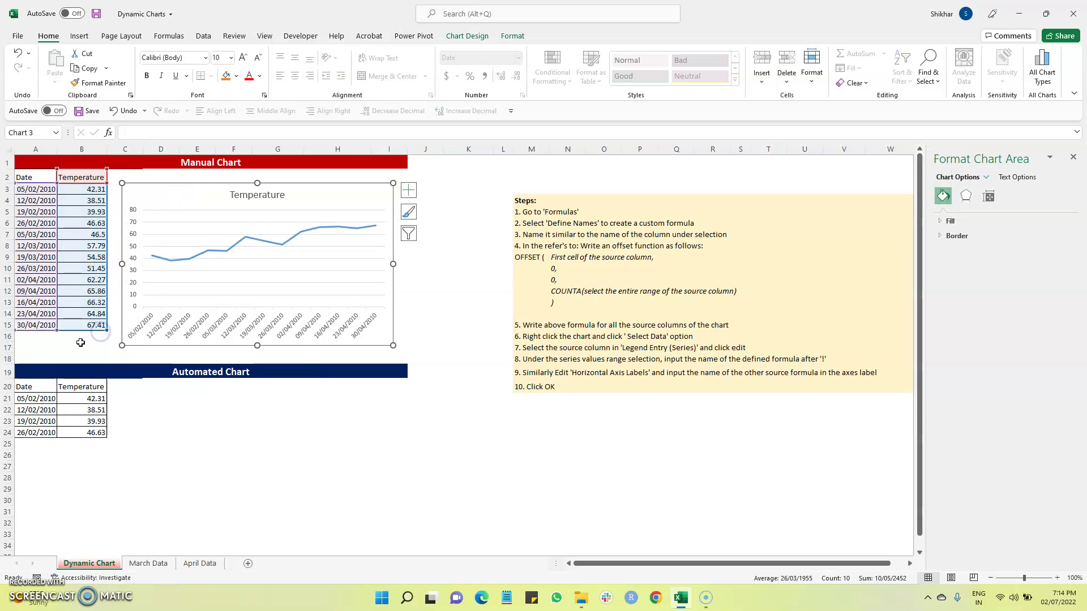
{"action": "left_click", "coordinate": [93, 338]}
{"action": "left_click", "coordinate": [101, 291]}
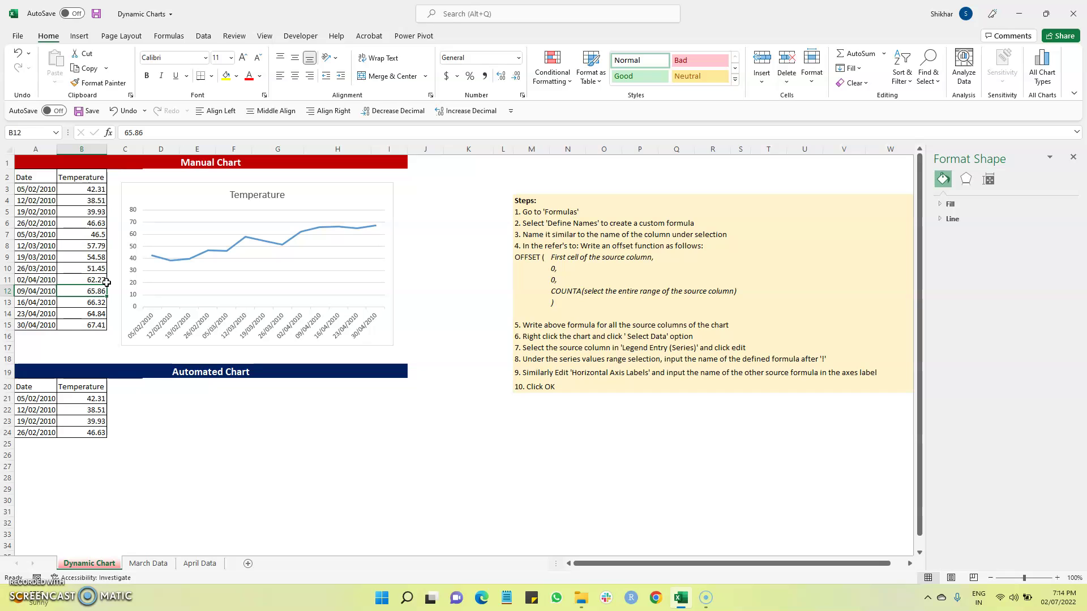
{"action": "left_click", "coordinate": [85, 246]}
{"action": "scroll", "coordinate": [91, 263], "scroll_direction": "down", "scroll_amount": 1}
{"action": "scroll", "coordinate": [92, 263], "scroll_direction": "up", "scroll_amount": 1}
Step: Insert a 2-D line chart from A20:B24 and place it beside that table under the Automated Chart heading
{"action": "left_click_drag", "start_coordinate": [39, 385], "coordinate": [81, 432]}
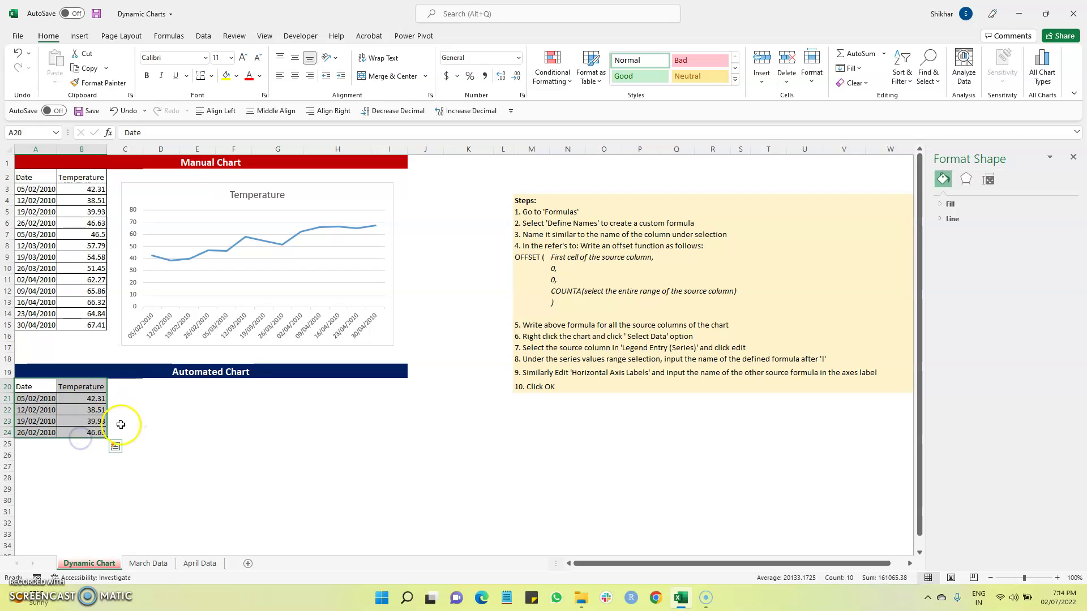
{"action": "left_click_drag", "start_coordinate": [41, 389], "coordinate": [96, 435]}
{"action": "left_click", "coordinate": [79, 35]}
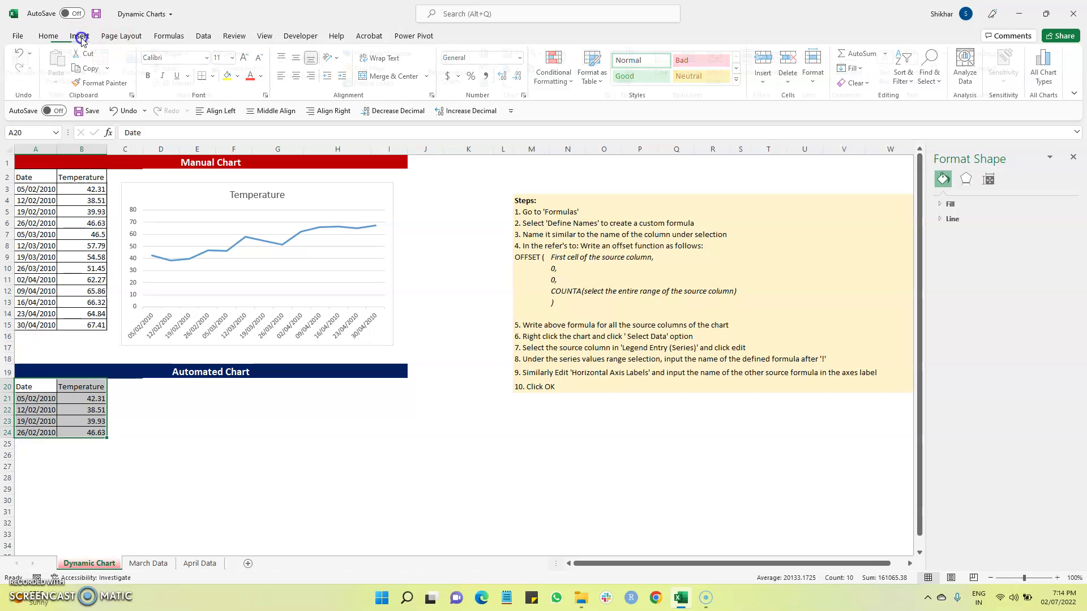
{"action": "left_click", "coordinate": [491, 54]}
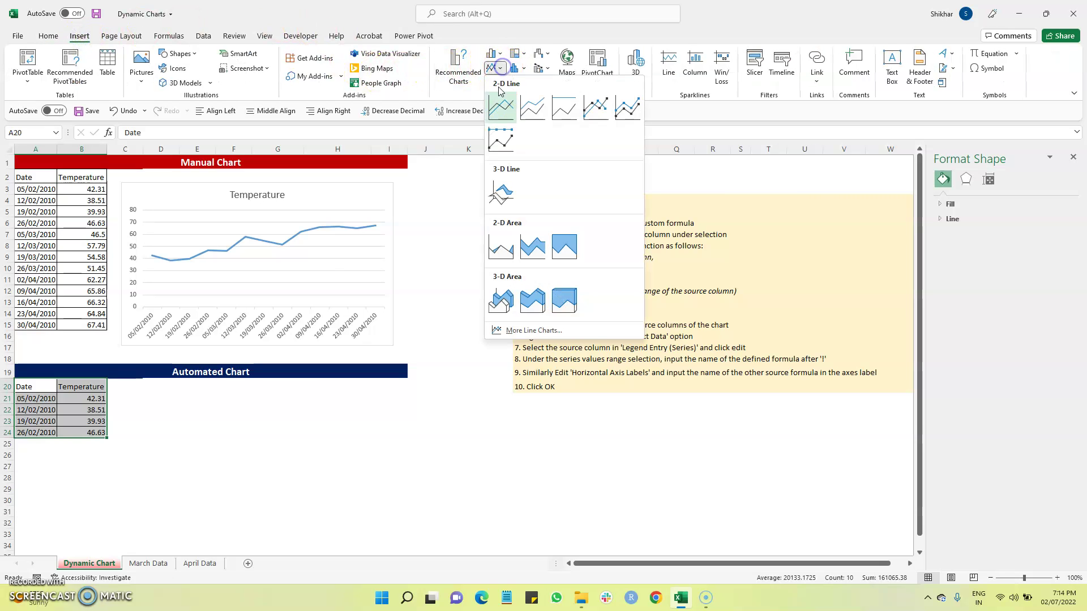
{"action": "left_click", "coordinate": [499, 111]}
{"action": "left_click_drag", "start_coordinate": [510, 295], "coordinate": [309, 404]}
Step: Set the automated chart's horizontal axis type to Text axis
{"action": "scroll", "coordinate": [283, 441], "scroll_direction": "down", "scroll_amount": 2}
{"action": "right_click", "coordinate": [274, 453]}
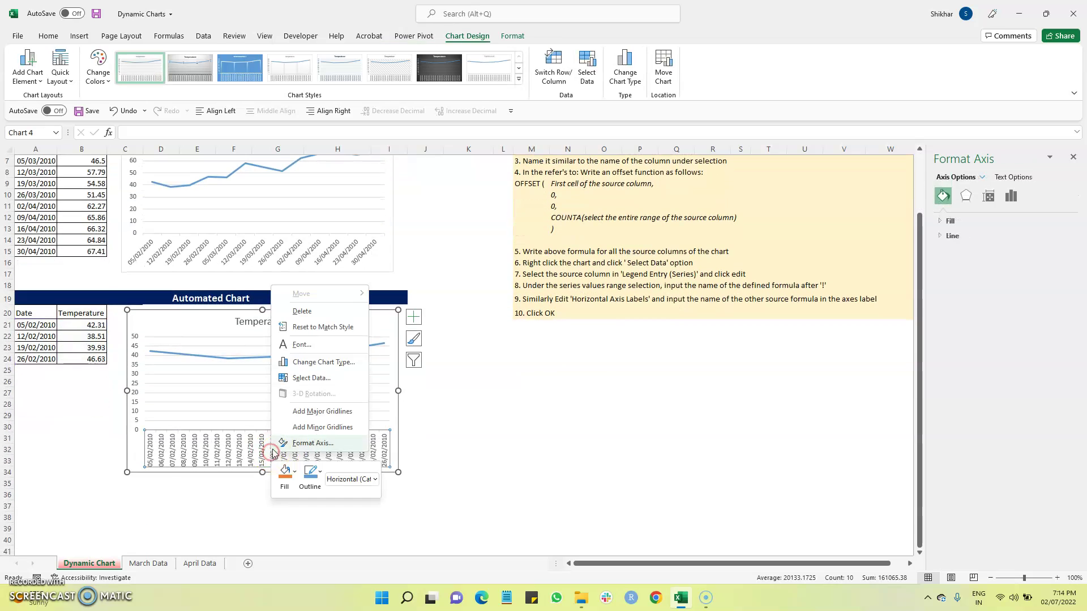
{"action": "left_click", "coordinate": [311, 443]}
{"action": "left_click", "coordinate": [955, 272]}
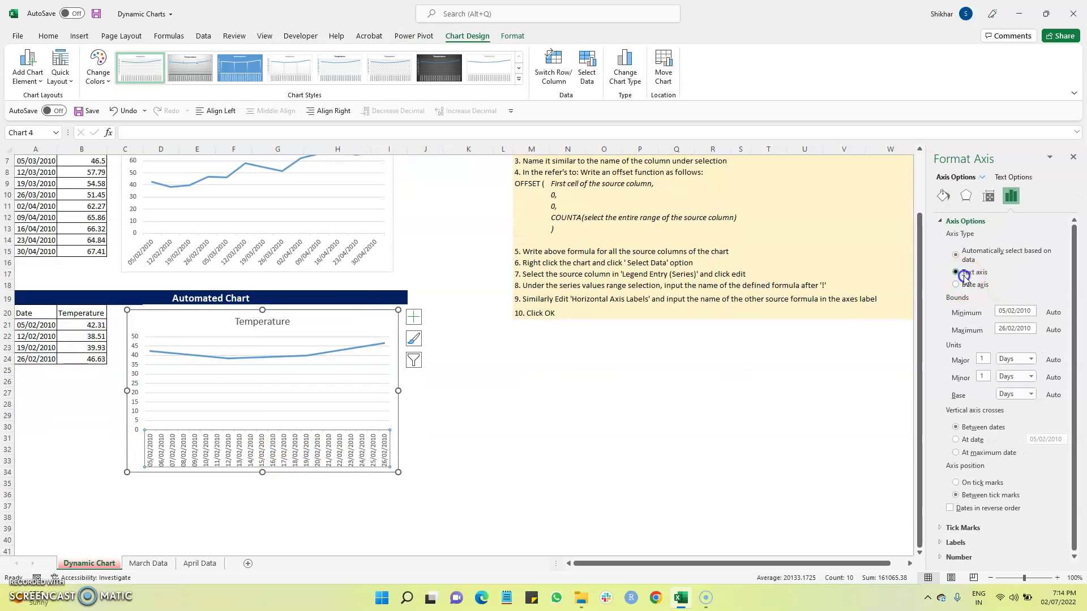
{"action": "left_click", "coordinate": [532, 404]}
{"action": "scroll", "coordinate": [226, 379], "scroll_direction": "up", "scroll_amount": 2}
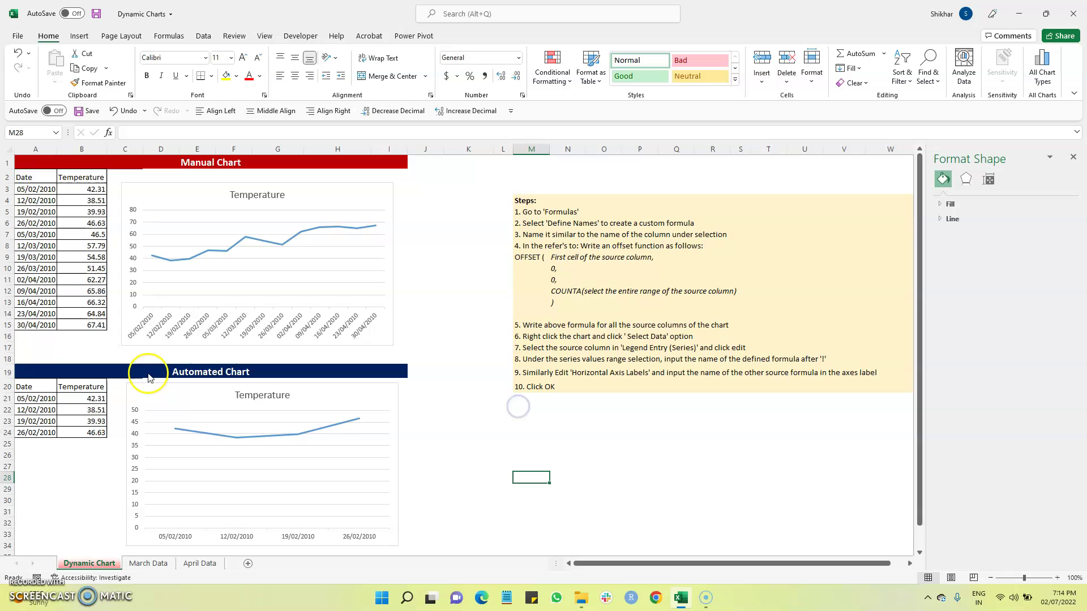
{"action": "left_click", "coordinate": [68, 418]}
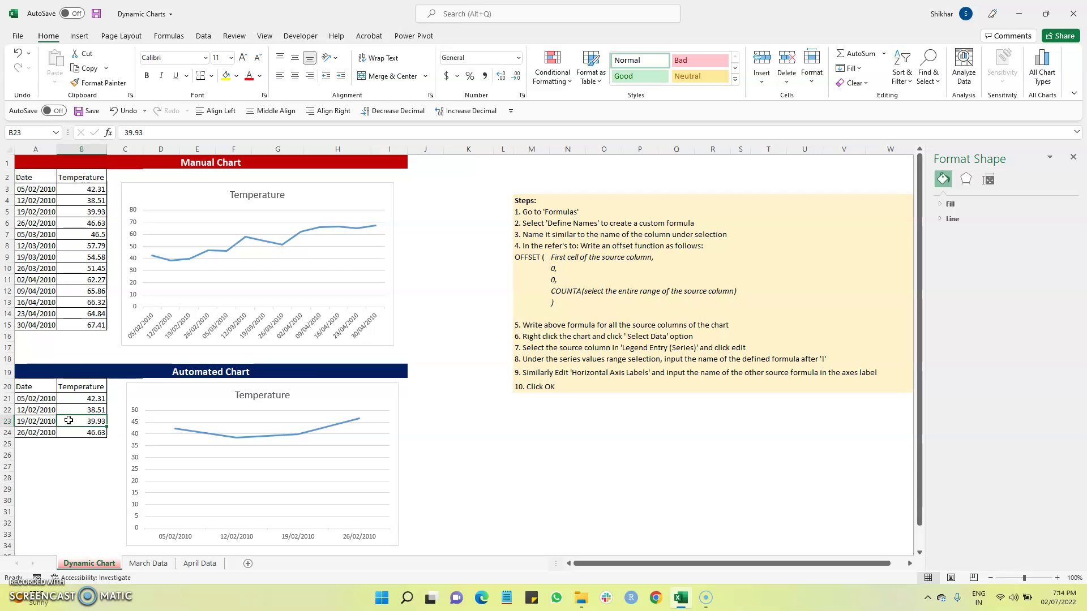
{"action": "left_click_drag", "start_coordinate": [27, 387], "coordinate": [34, 432]}
{"action": "left_click_drag", "start_coordinate": [73, 387], "coordinate": [75, 432]}
{"action": "left_click", "coordinate": [77, 451]}
{"action": "left_click", "coordinate": [93, 409]}
Step: Start defining a new name with Workbook scope and call it temp
{"action": "left_click", "coordinate": [169, 35]}
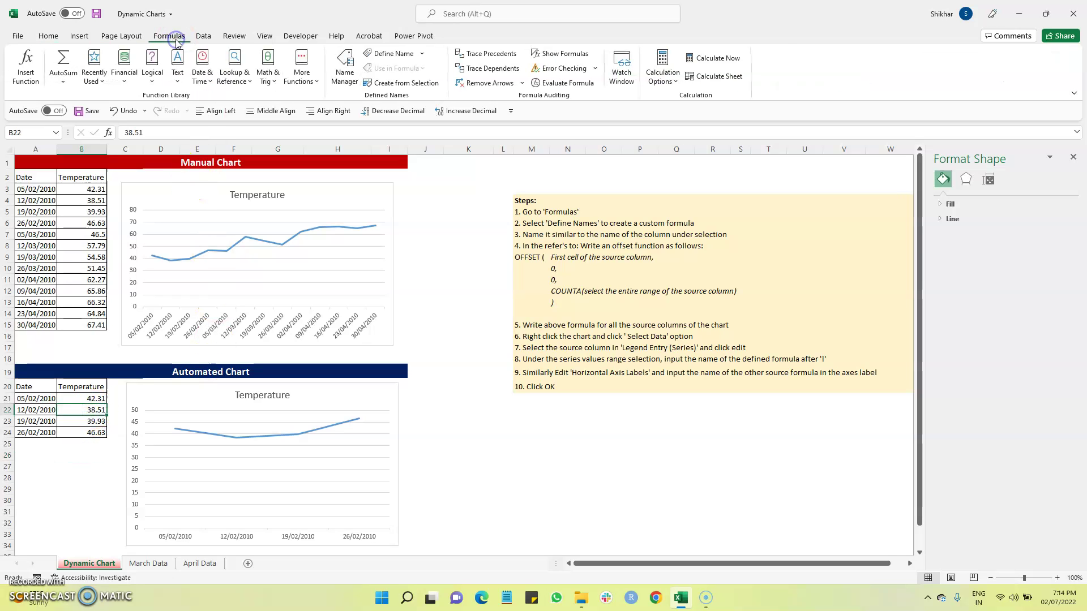
{"action": "left_click", "coordinate": [394, 55]}
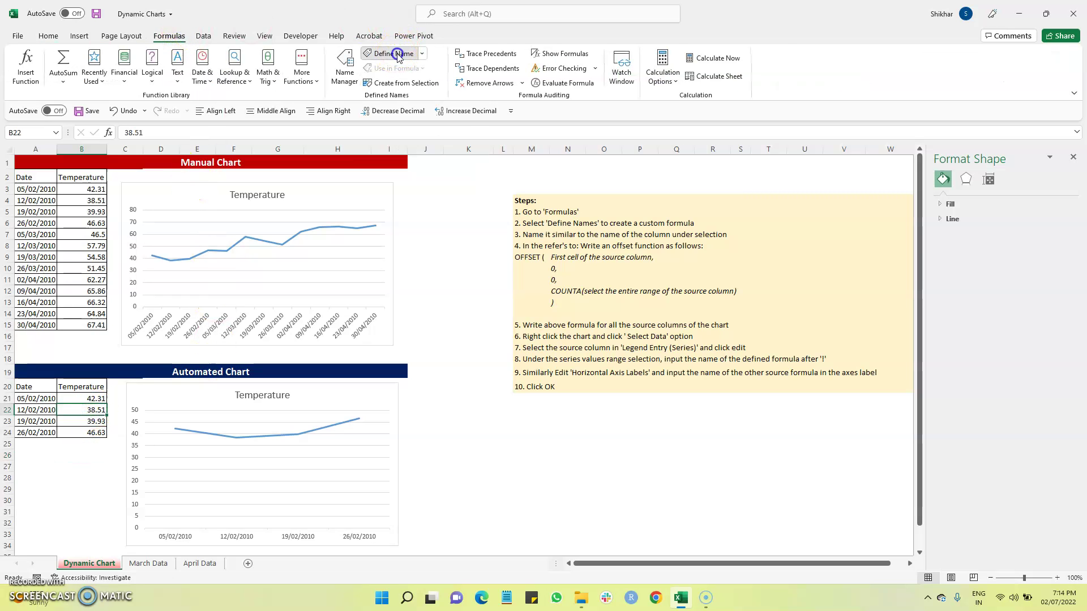
{"action": "left_click", "coordinate": [440, 227]}
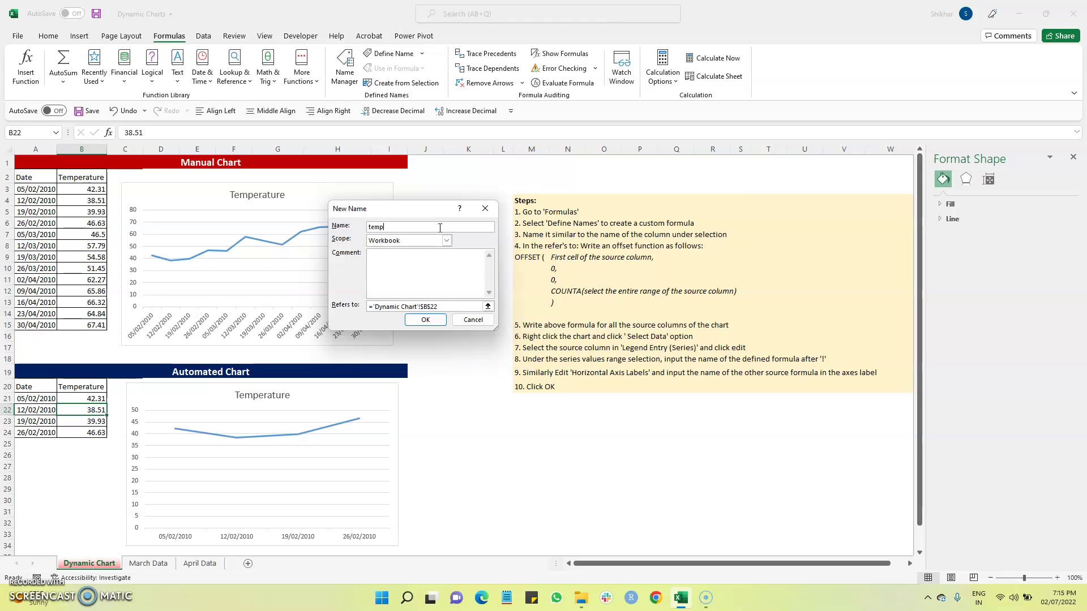
Step: Make the temp name refer to =OFFSET('Dynamic Chart'!$B$21,0,0,COUNTA('Dynamic Chart'!$B$21:$B$40)) and save it
{"action": "left_click", "coordinate": [373, 306]}
{"action": "left_click_drag", "start_coordinate": [430, 297], "coordinate": [451, 309]}
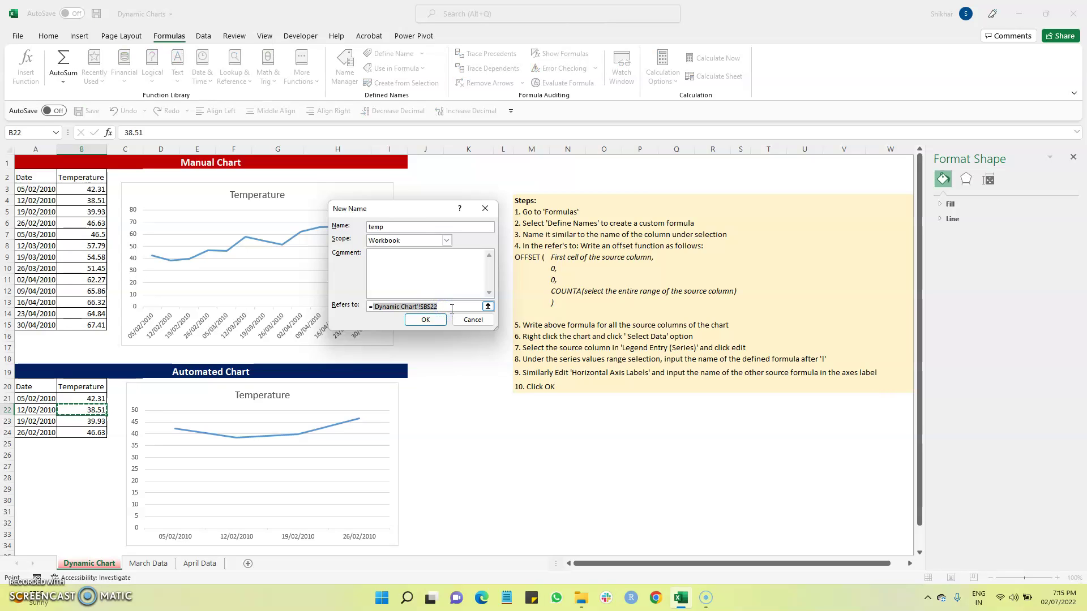
{"action": "key", "text": "BackSpace"}
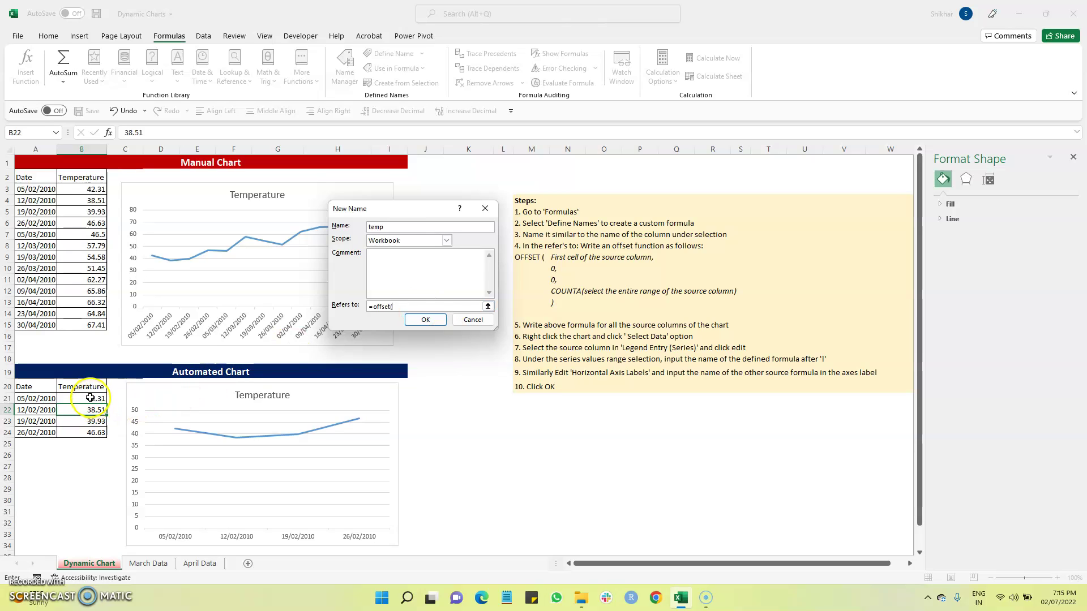
{"action": "left_click", "coordinate": [89, 398]}
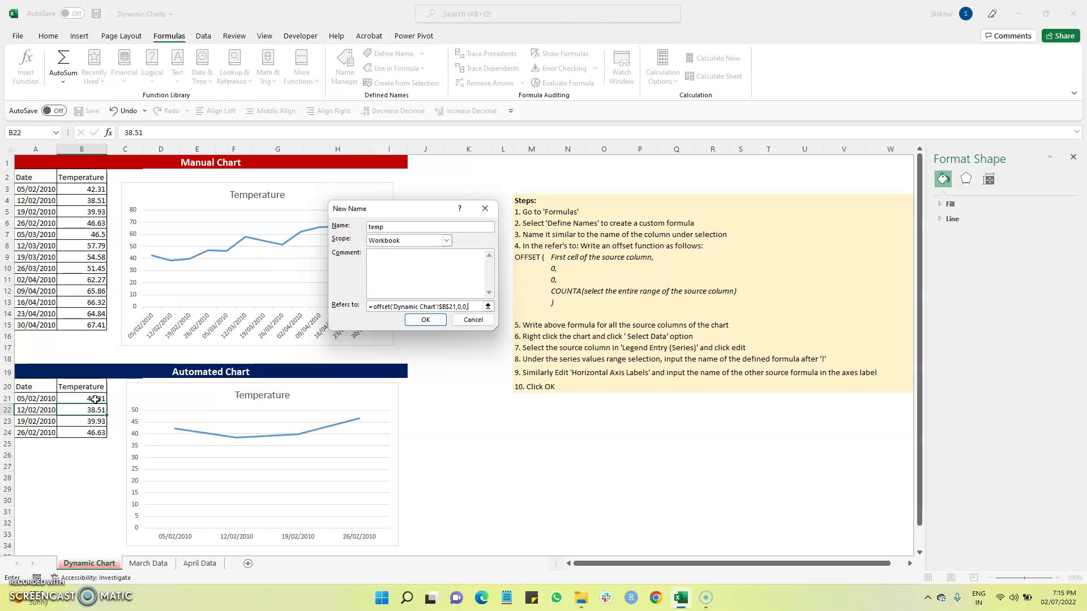
{"action": "type", "text": "nta("}
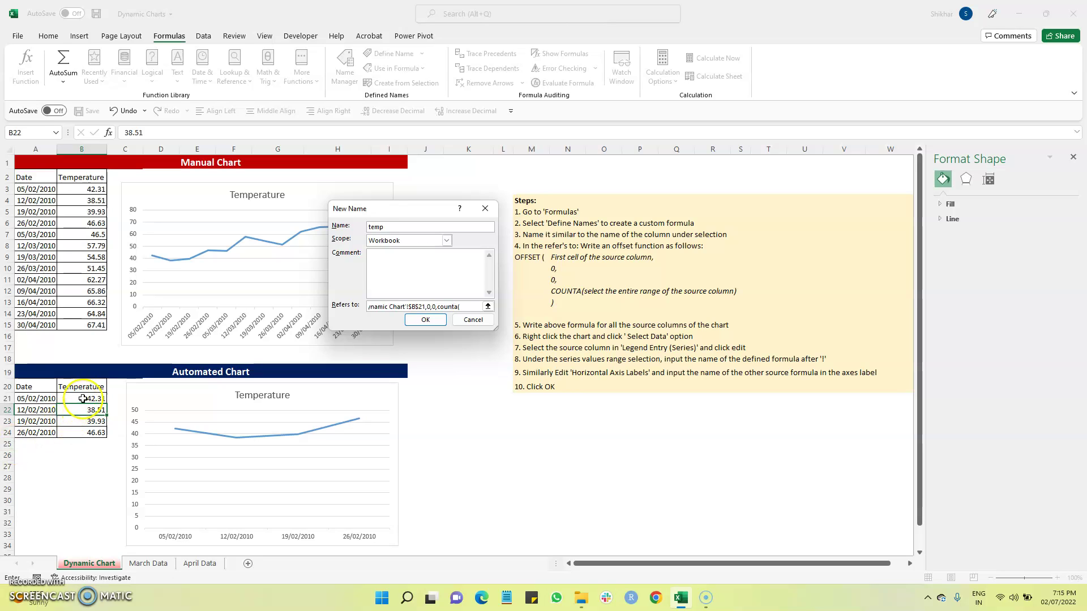
{"action": "left_click_drag", "start_coordinate": [90, 399], "coordinate": [70, 519]}
{"action": "left_click", "coordinate": [475, 307]}
{"action": "type", "text": ")"}
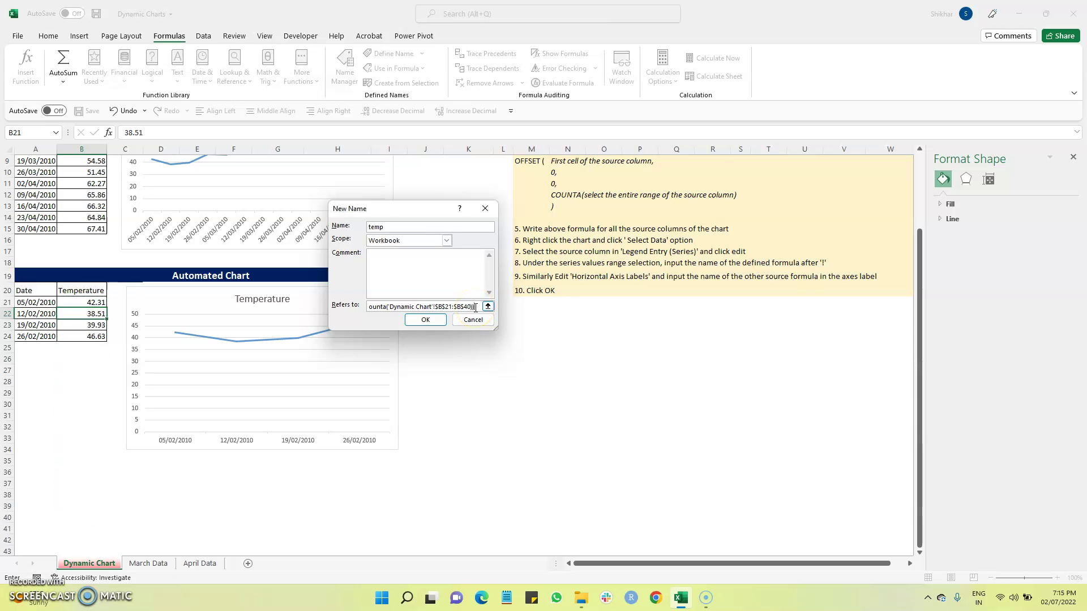
{"action": "left_click", "coordinate": [425, 319]}
Step: Start defining a second name from cell A21 with Workbook scope and call it date
{"action": "left_click", "coordinate": [95, 327]}
{"action": "scroll", "coordinate": [97, 327], "scroll_direction": "up", "scroll_amount": 1}
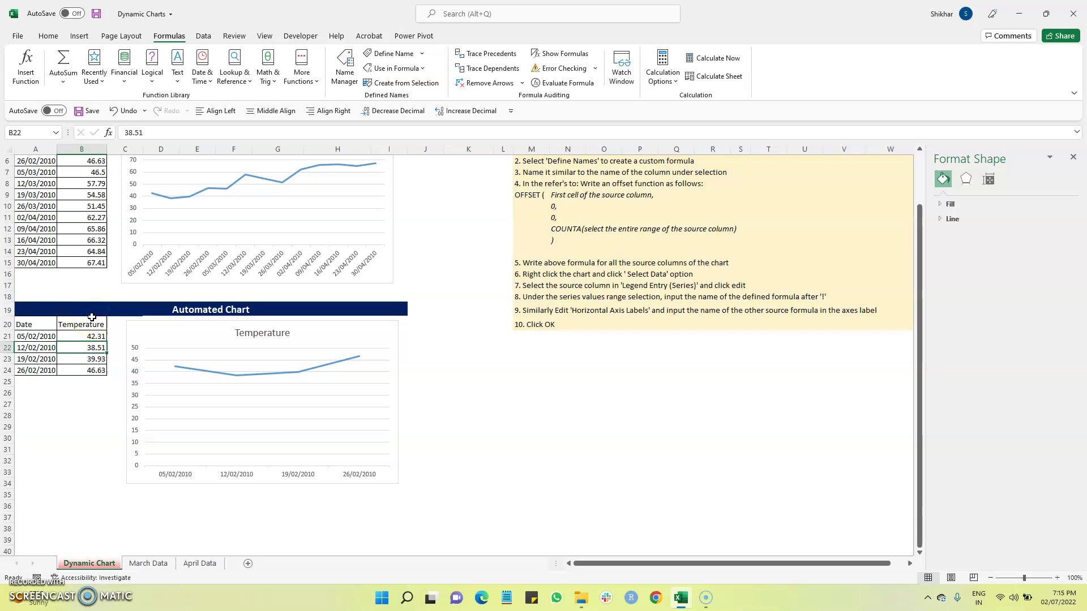
{"action": "left_click", "coordinate": [39, 337]}
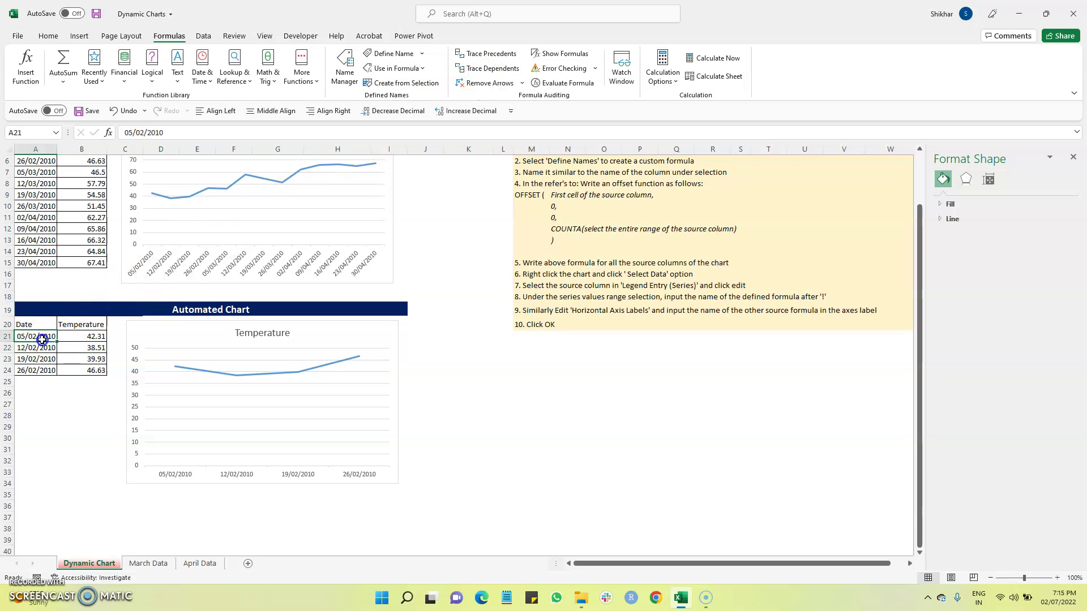
{"action": "left_click", "coordinate": [403, 55]}
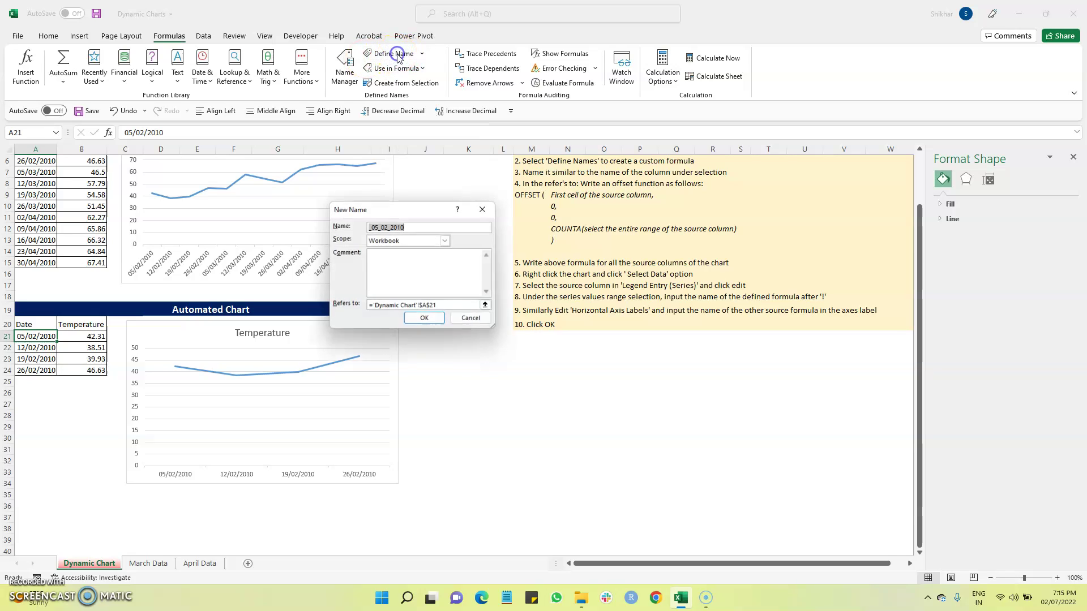
{"action": "type", "text": "date"}
Step: Make the date name refer to =OFFSET('Dynamic Chart'!$A$21,0,0,COUNTA('Dynamic Chart'!$A$21:$A$40)) and save it
{"action": "left_click", "coordinate": [461, 305]}
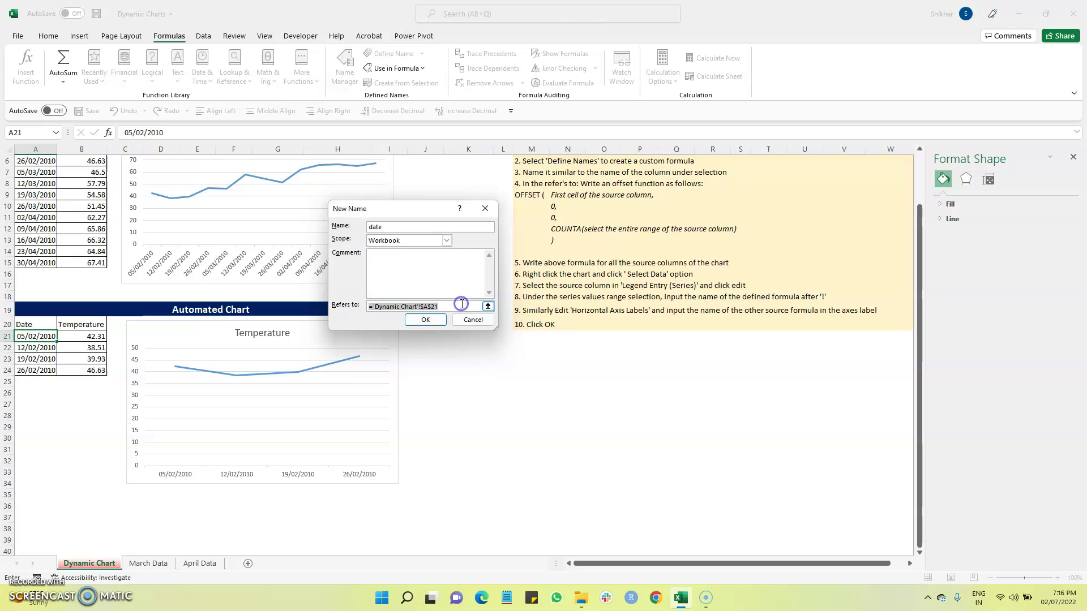
{"action": "left_click", "coordinate": [461, 305]}
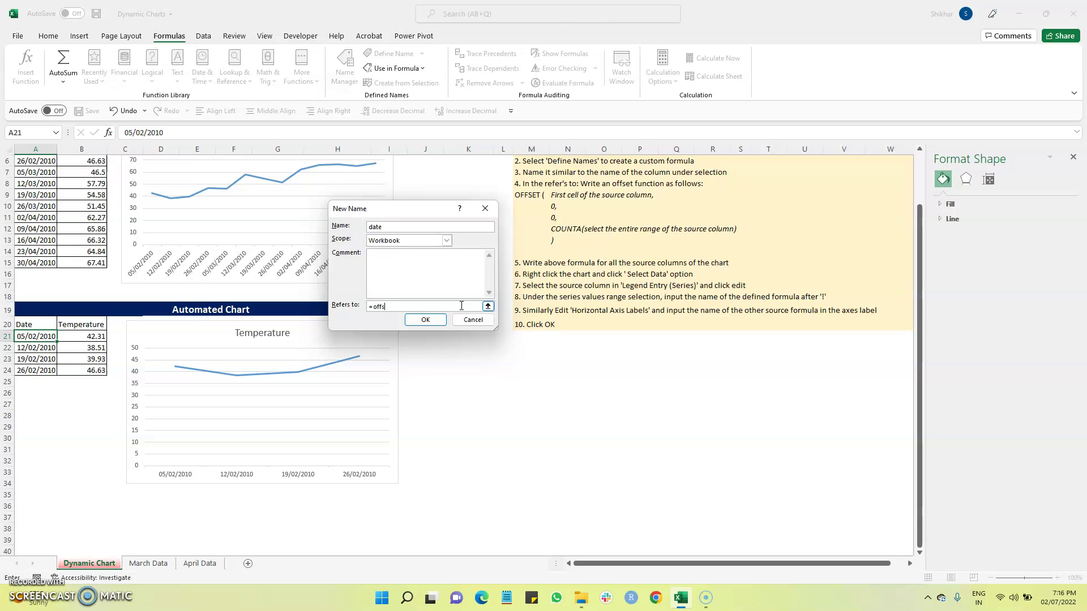
{"action": "type", "text": "("}
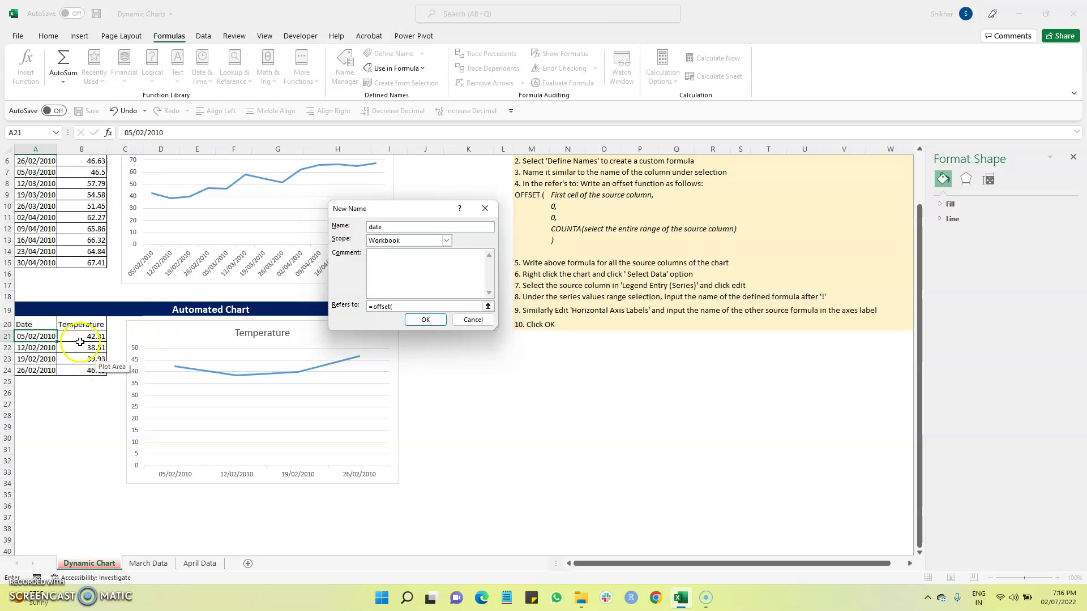
{"action": "left_click", "coordinate": [34, 336]}
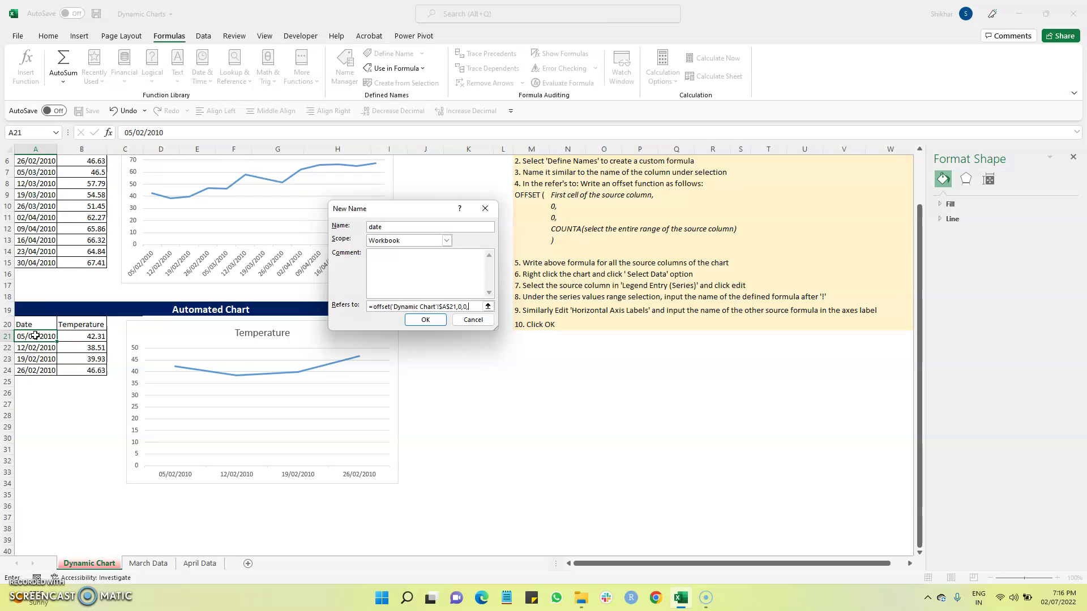
{"action": "type", "text": ",0,0,counta("}
{"action": "left_click_drag", "start_coordinate": [35, 336], "coordinate": [33, 548]}
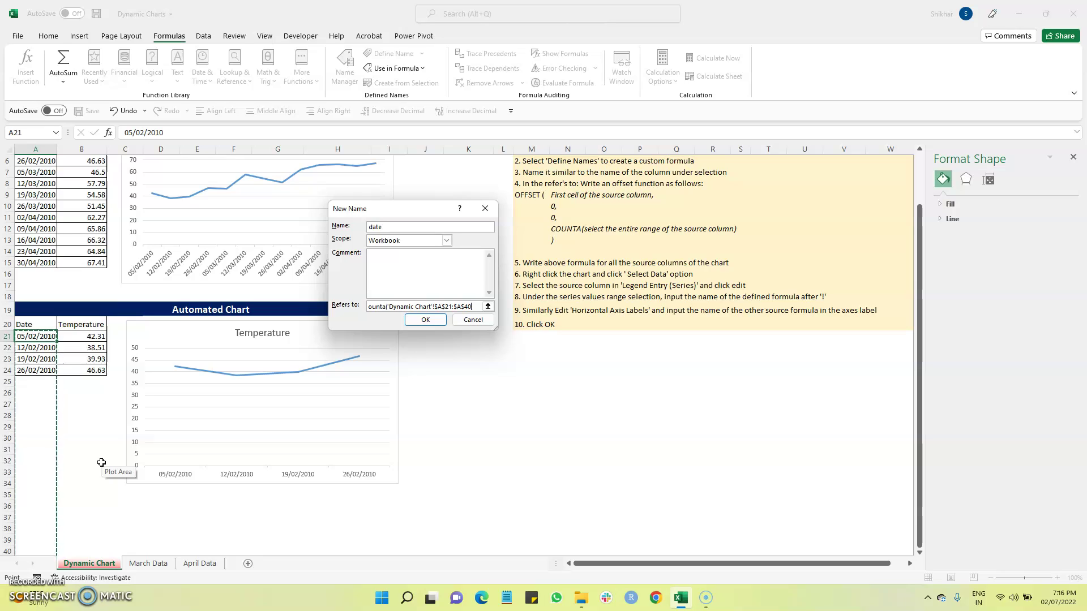
{"action": "type", "text": ")"}
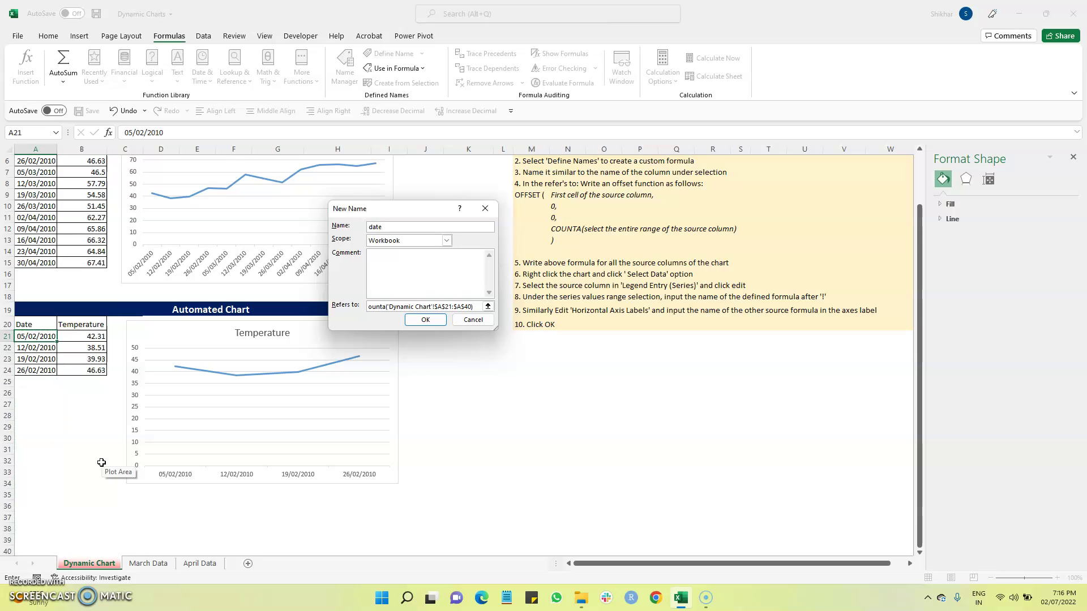
{"action": "left_click", "coordinate": [421, 320]}
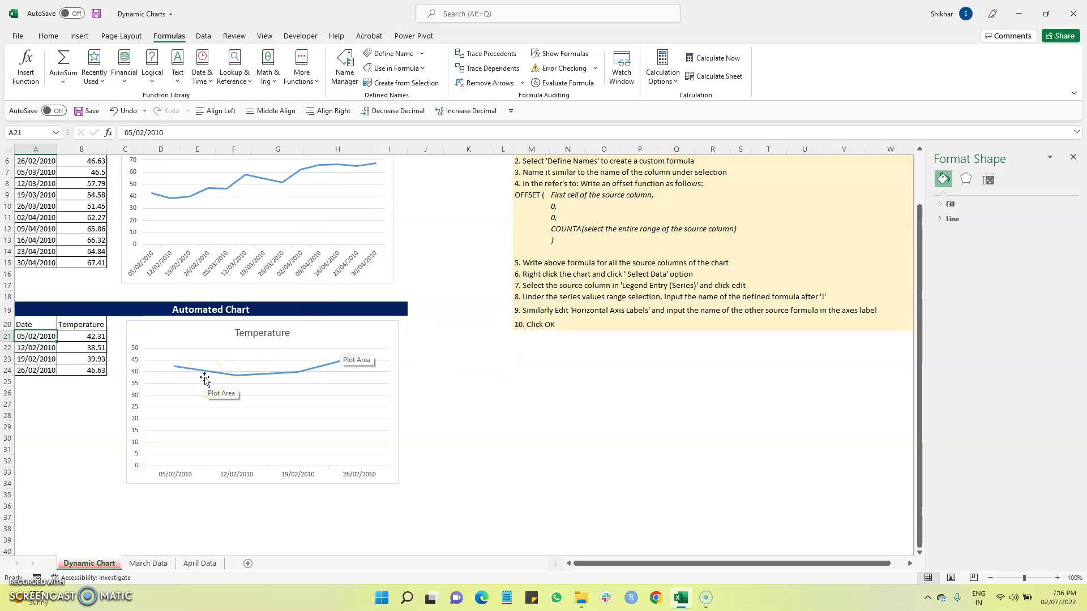
Step: In the automated chart's data source, set the Temperature series values to ='Dynamic Chart'!temp
{"action": "left_click", "coordinate": [170, 337]}
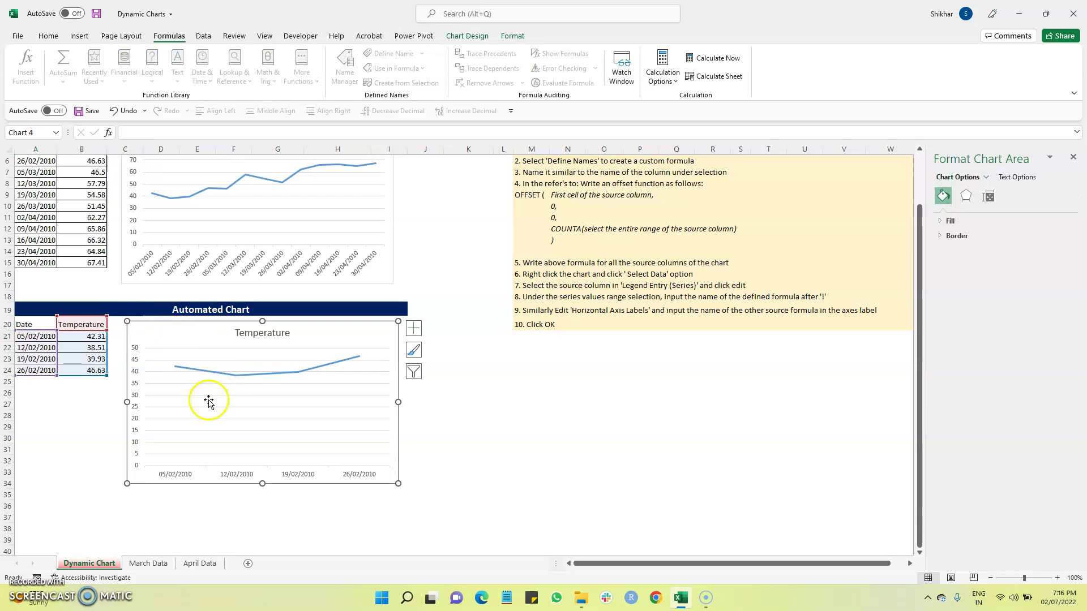
{"action": "right_click", "coordinate": [170, 391]}
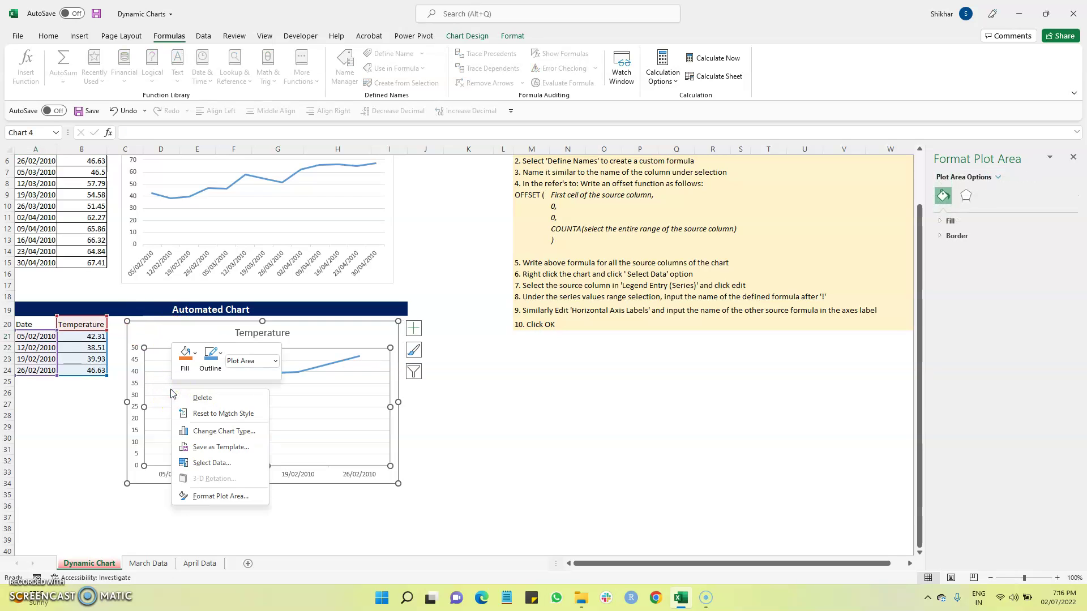
{"action": "left_click", "coordinate": [221, 467]}
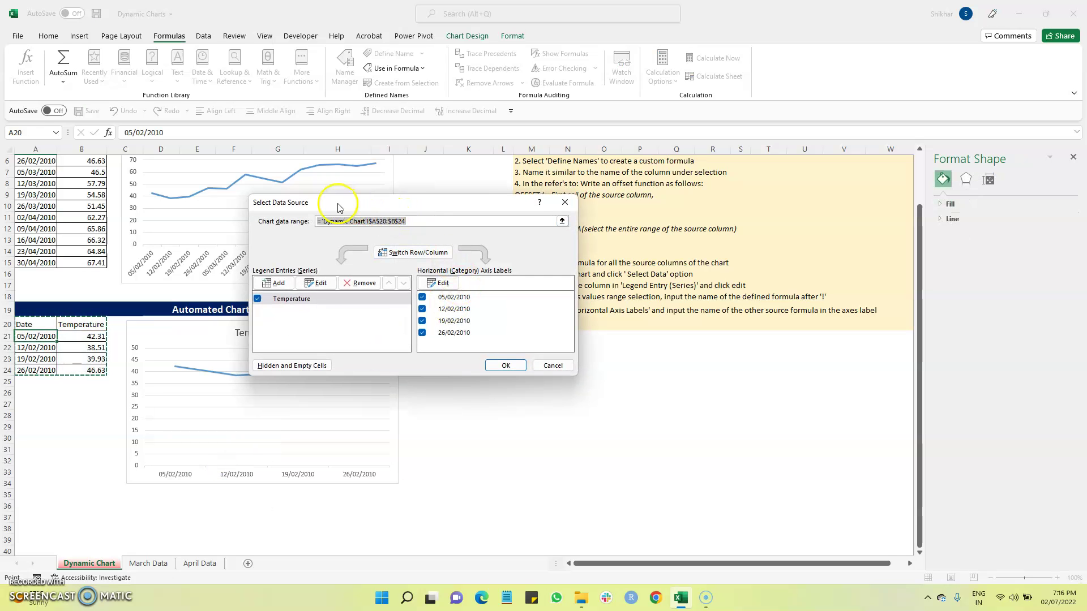
{"action": "left_click", "coordinate": [289, 301]}
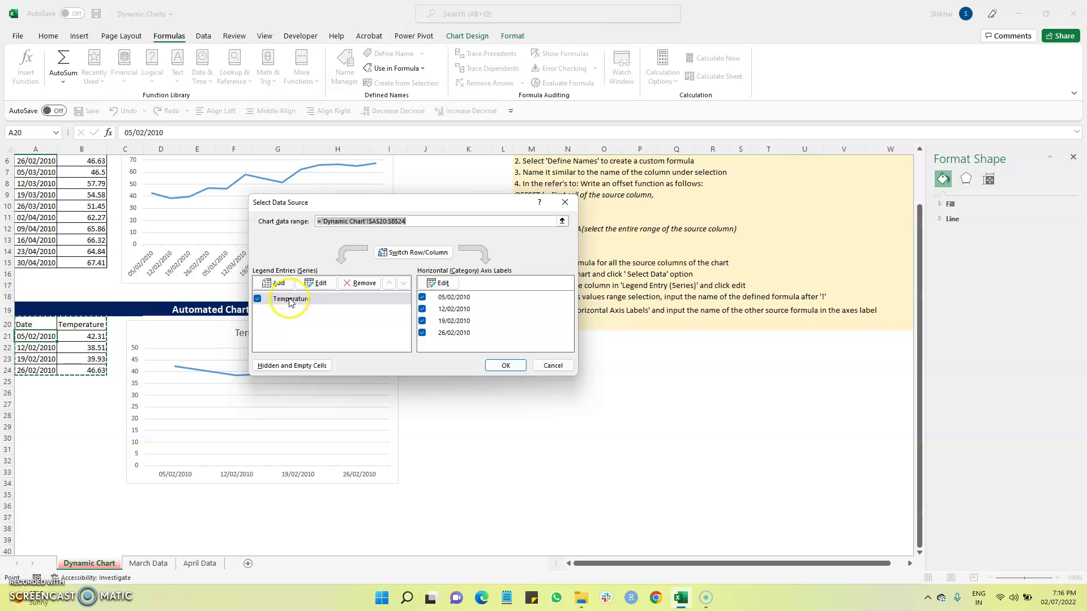
{"action": "left_click", "coordinate": [298, 300]}
{"action": "left_click", "coordinate": [317, 283]}
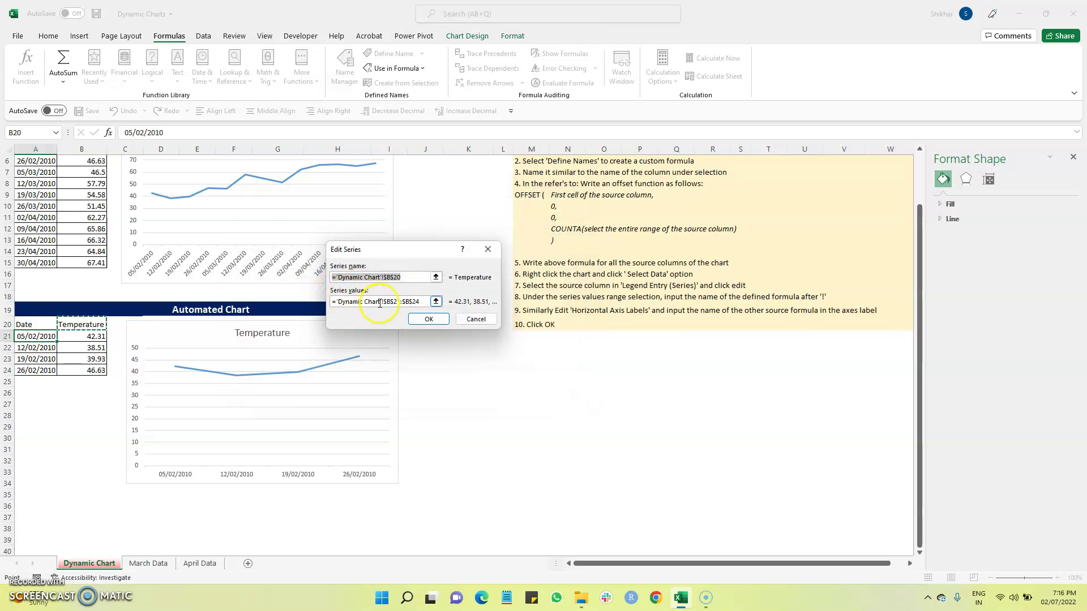
{"action": "left_click_drag", "start_coordinate": [383, 302], "coordinate": [422, 302]}
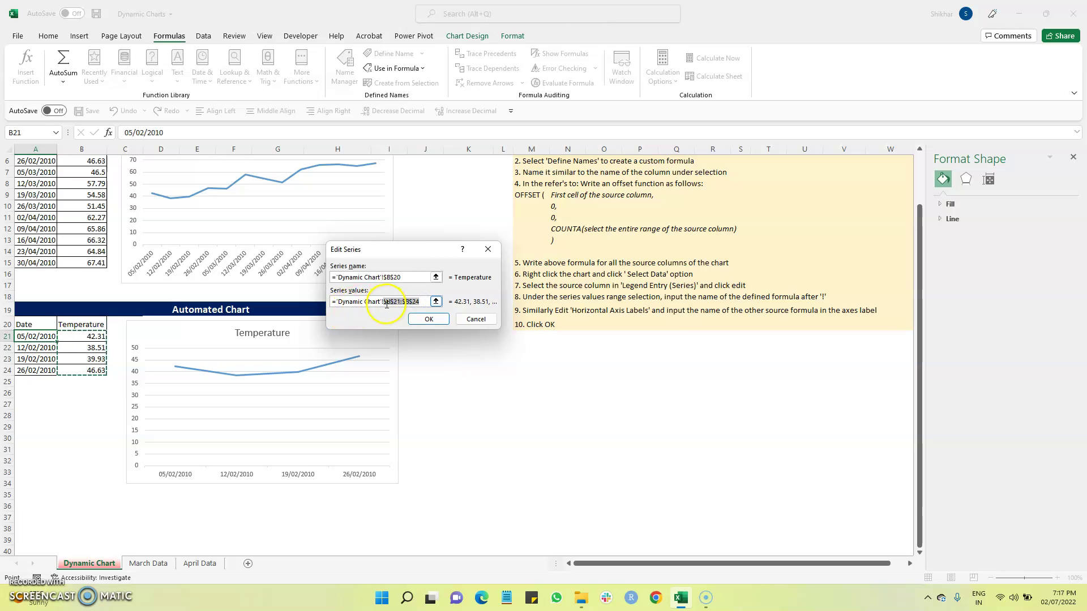
{"action": "key", "text": "BackSpace"}
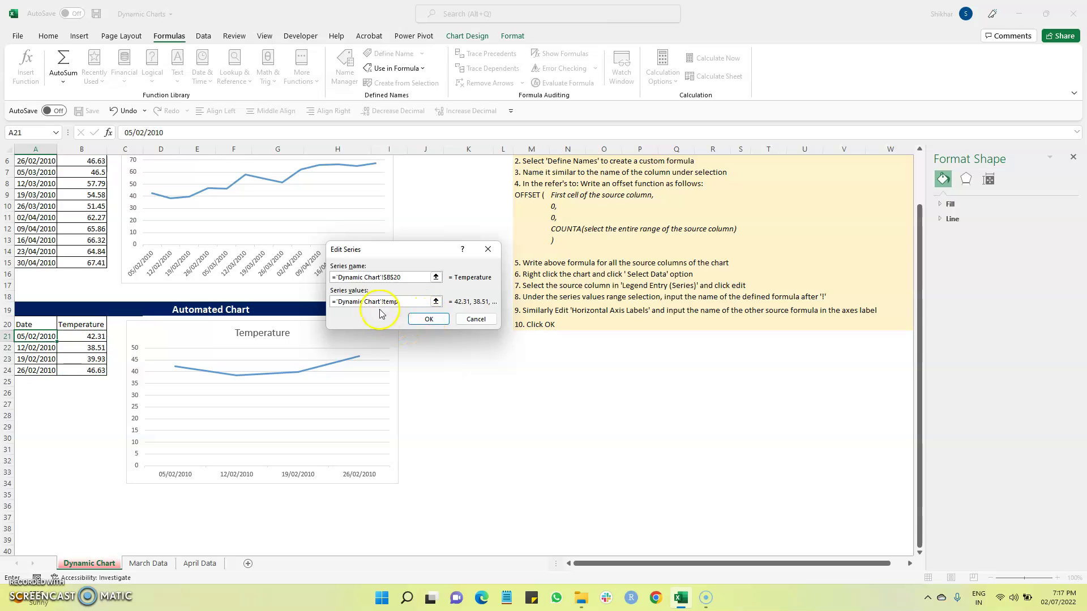
{"action": "left_click", "coordinate": [411, 318]}
{"action": "left_click", "coordinate": [422, 319]}
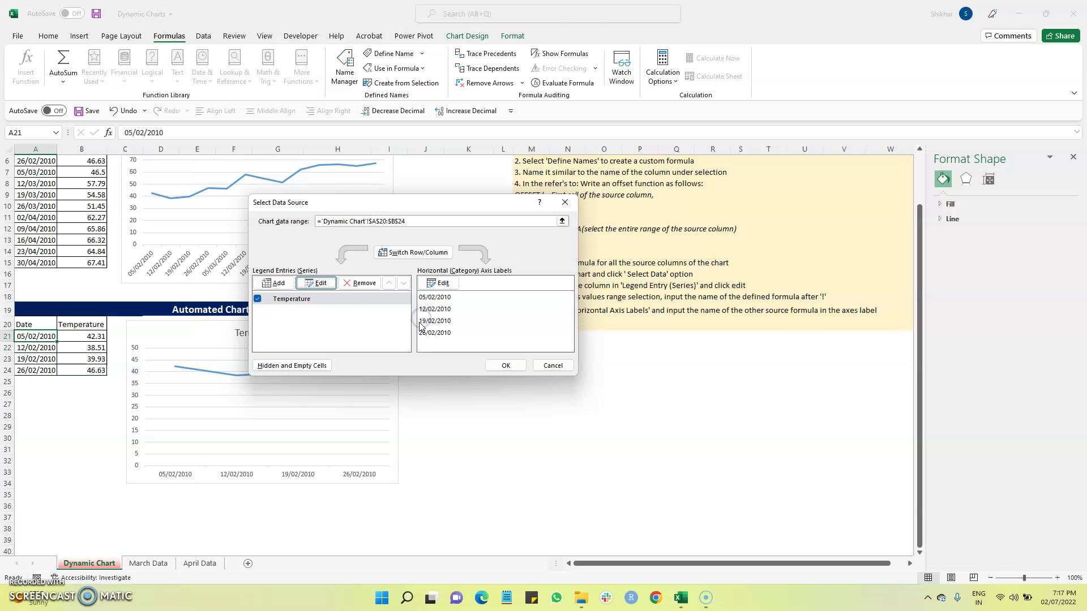
Step: Set the automated chart's horizontal axis label range to ='Dynamic Chart'!date and apply the data source changes
{"action": "left_click", "coordinate": [443, 283]}
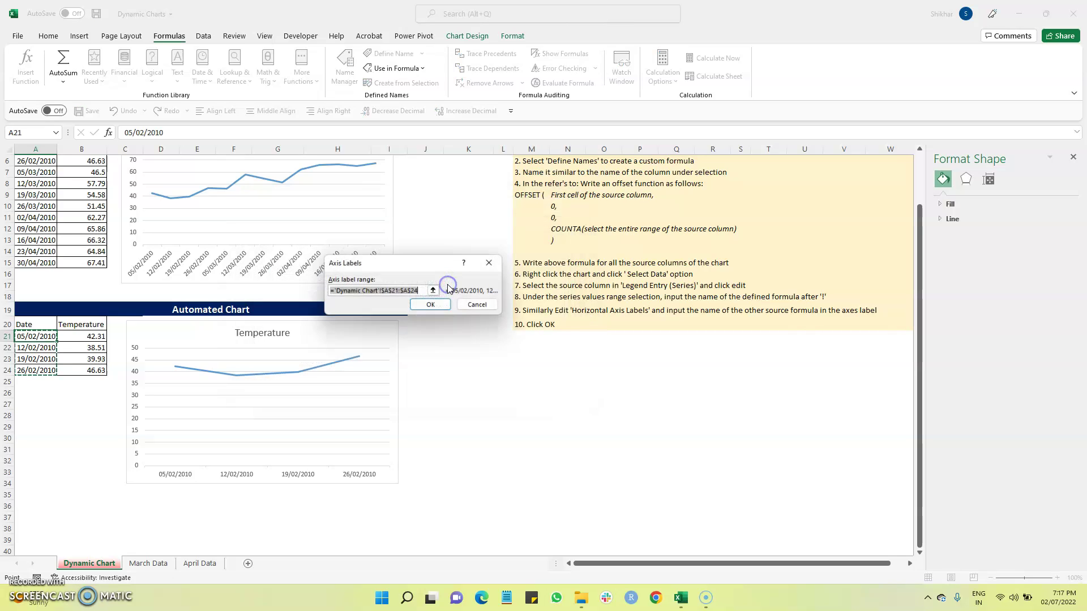
{"action": "left_click", "coordinate": [418, 290]}
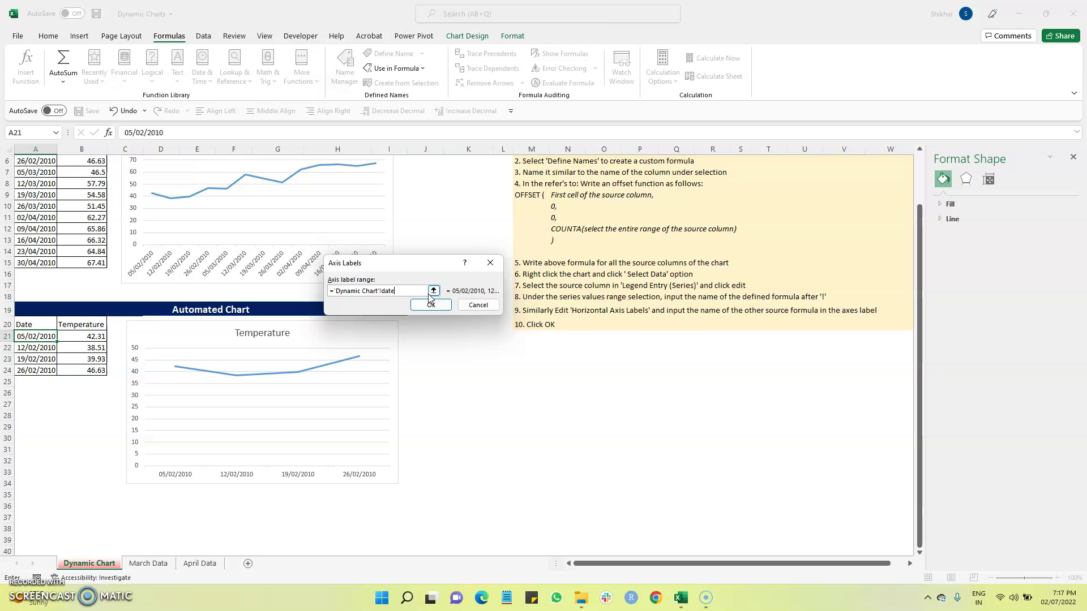
{"action": "left_click", "coordinate": [382, 292]}
{"action": "left_click", "coordinate": [430, 306]}
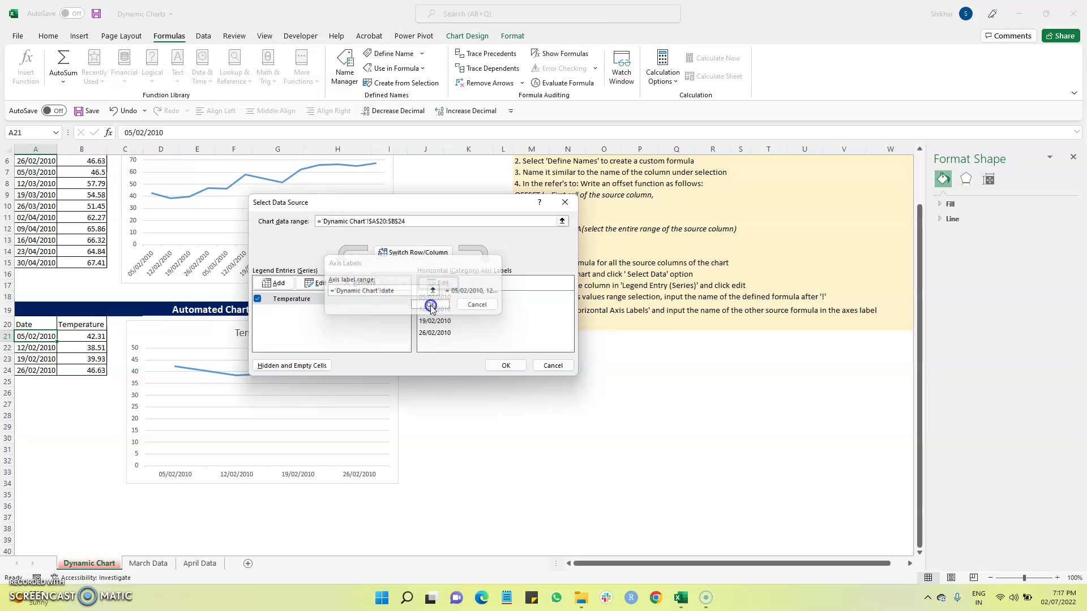
{"action": "left_click", "coordinate": [503, 367]}
{"action": "left_click", "coordinate": [84, 405]}
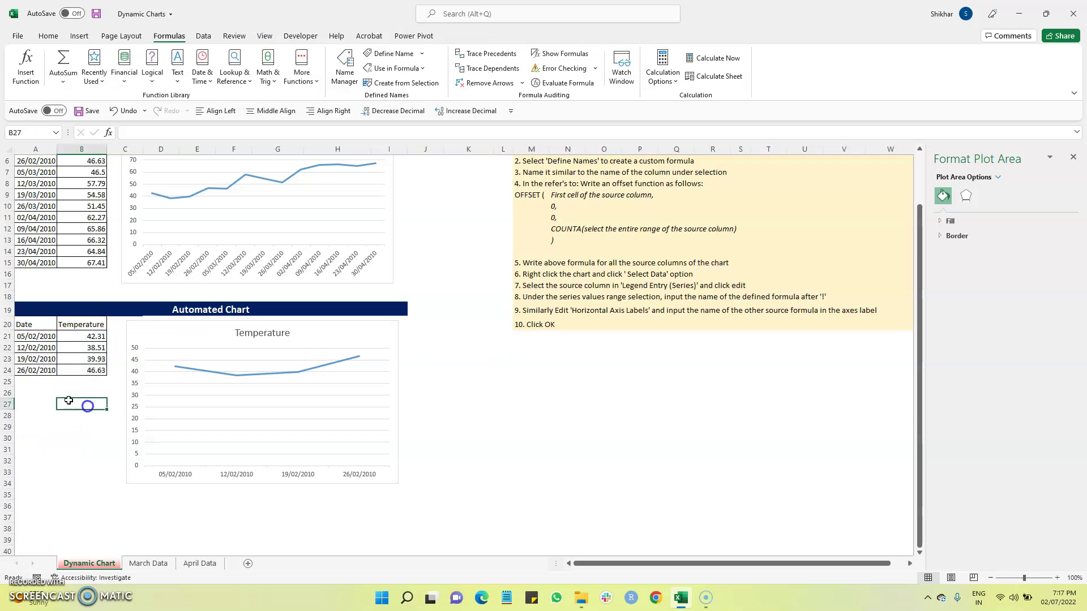
Step: Copy the four March rows without headers from the March Data sheet into the automated chart's table starting at A25
{"action": "left_click", "coordinate": [40, 383]}
{"action": "left_click", "coordinate": [149, 563]}
{"action": "left_click", "coordinate": [44, 178]}
{"action": "left_click_drag", "start_coordinate": [35, 172], "coordinate": [97, 203]}
{"action": "key", "text": "ctrl+c"}
{"action": "left_click", "coordinate": [91, 562]}
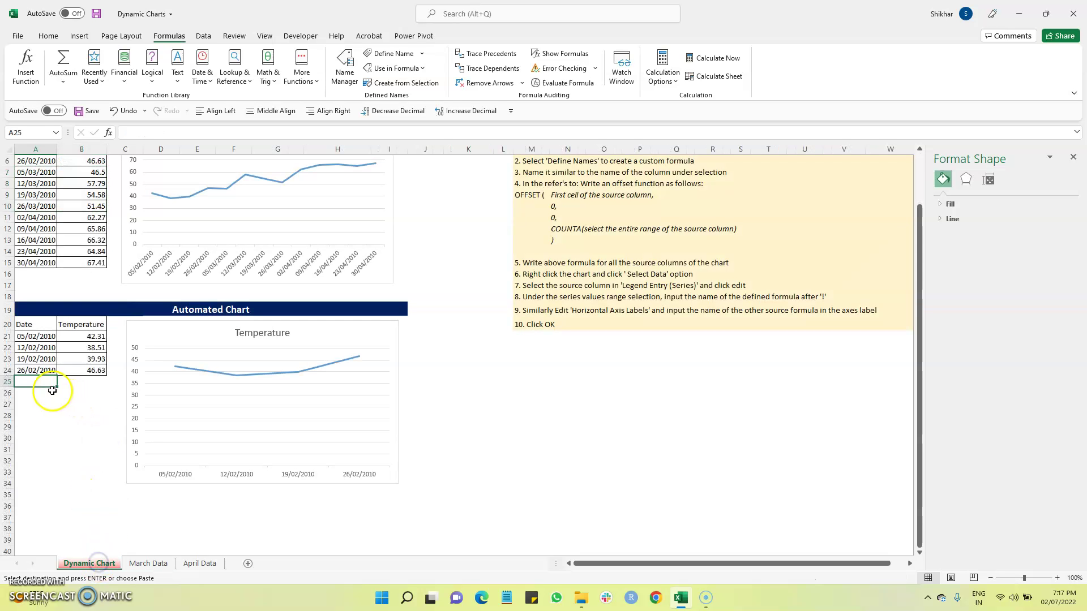
{"action": "key", "text": "ctrl+v"}
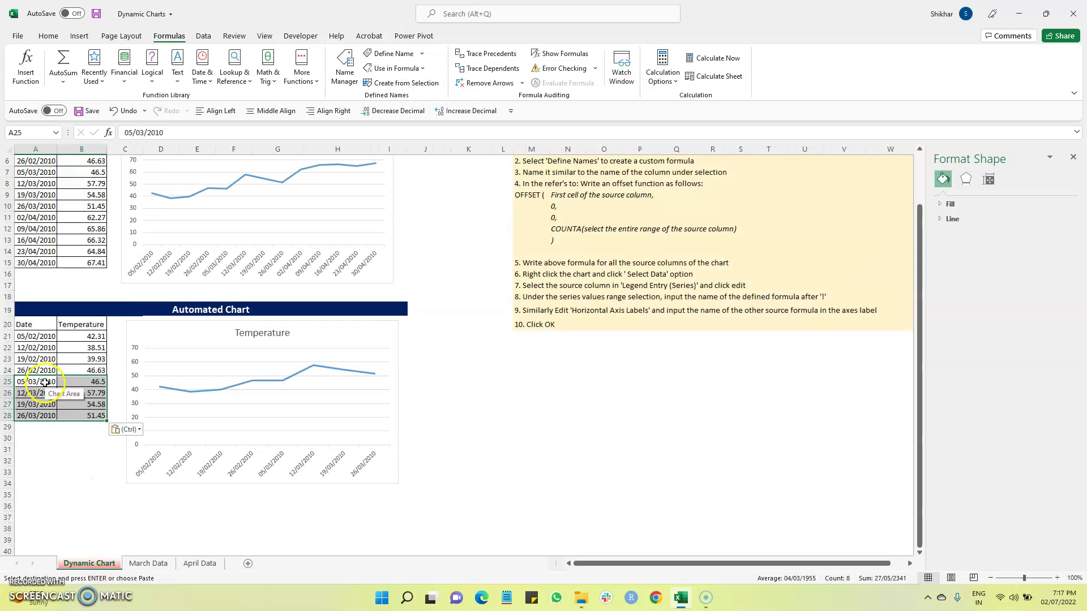
Step: Copy the five April rows without headers from the April Data sheet into the automated chart's table starting at A29
{"action": "left_click", "coordinate": [182, 564]}
{"action": "left_click_drag", "start_coordinate": [35, 173], "coordinate": [99, 218]}
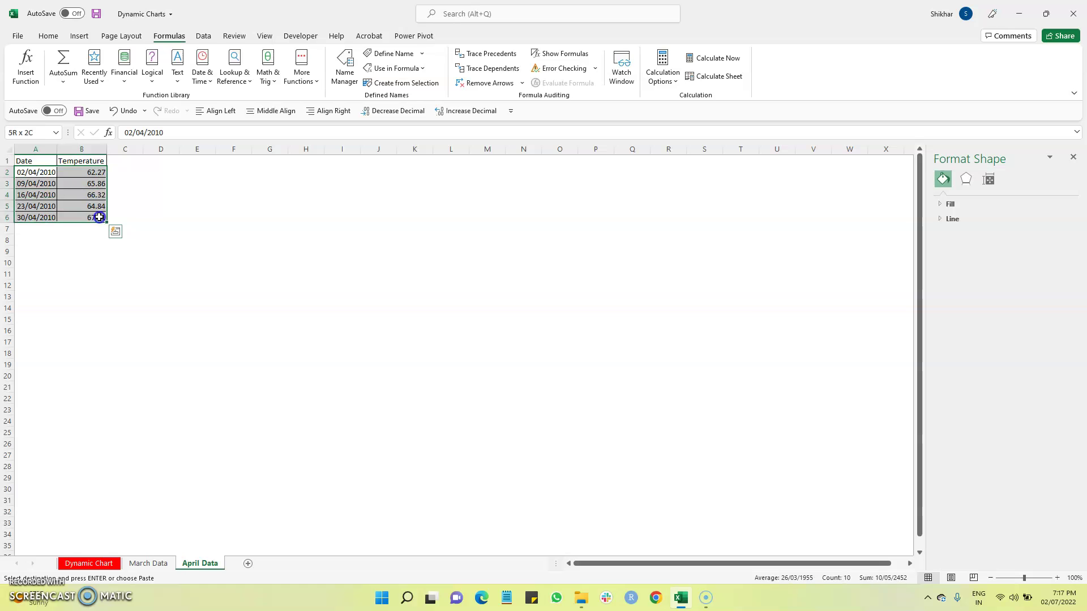
{"action": "left_click", "coordinate": [89, 563]}
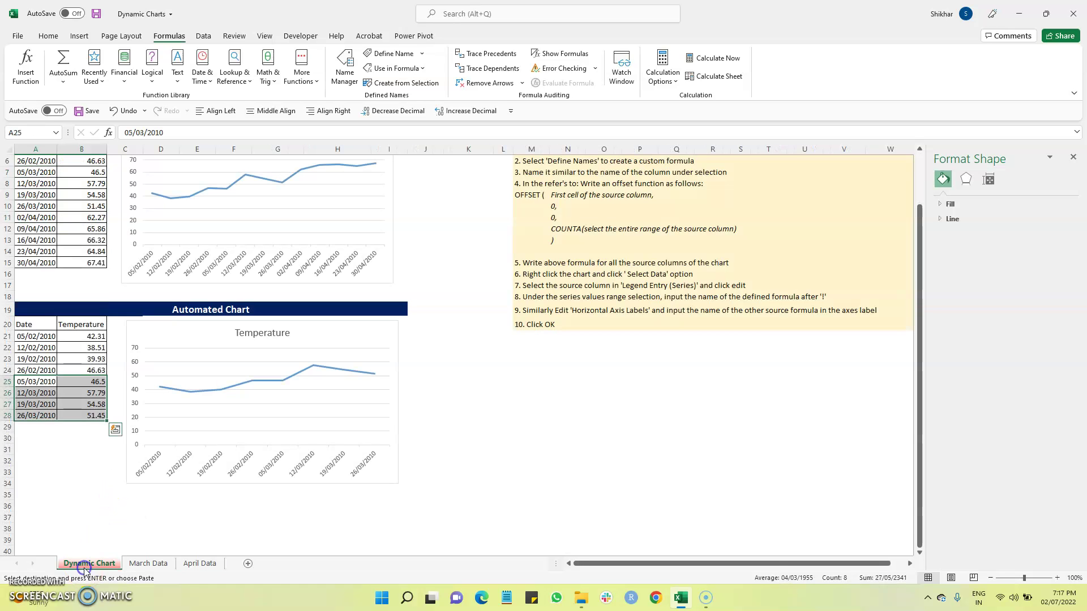
{"action": "left_click", "coordinate": [38, 428]}
{"action": "key", "text": "ctrl+v"}
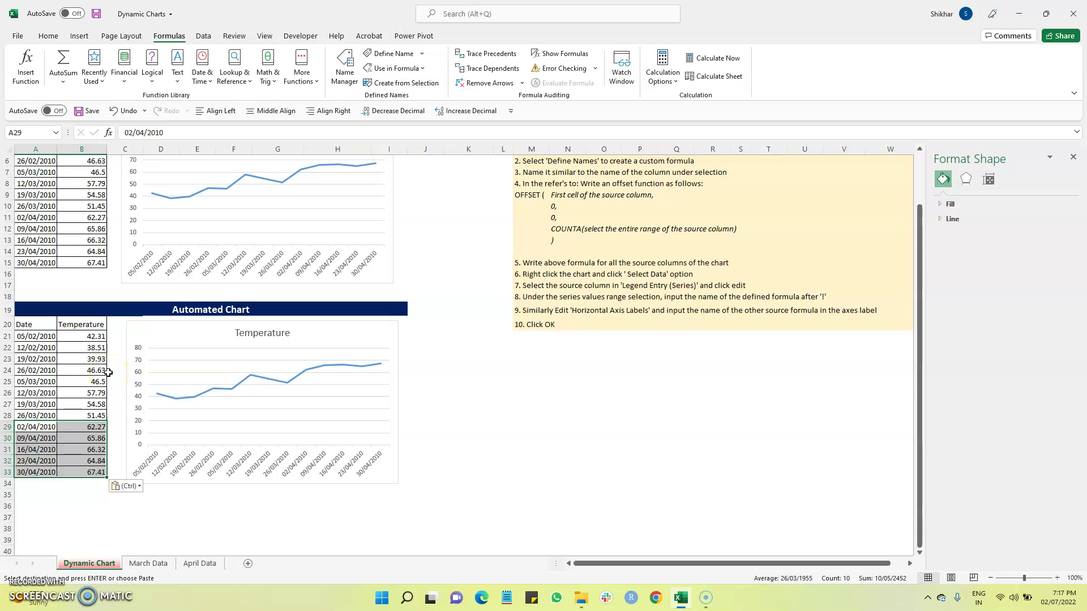
{"action": "left_click", "coordinate": [64, 368]}
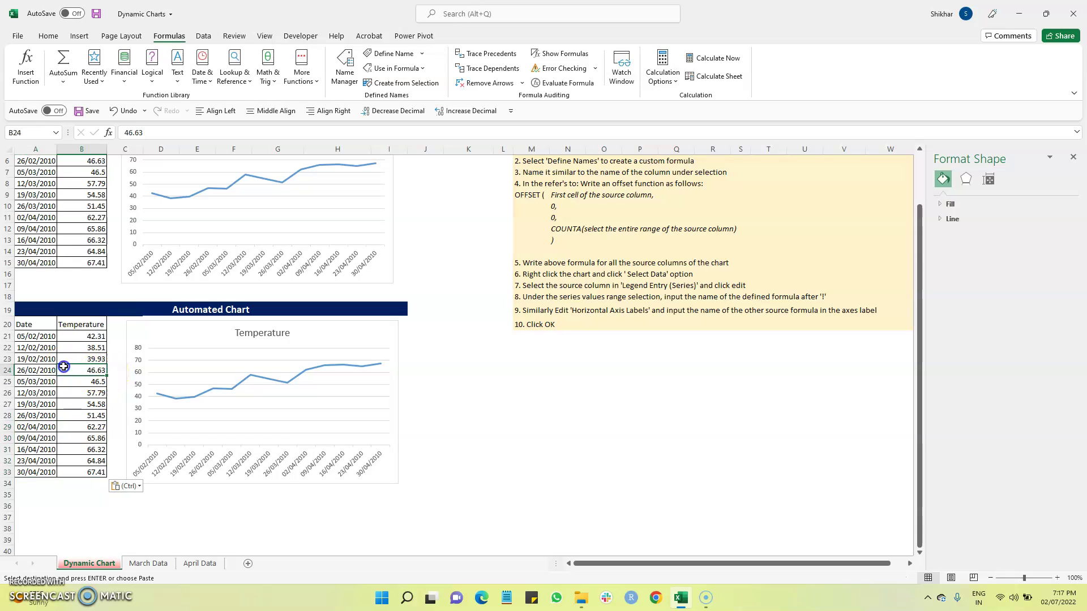